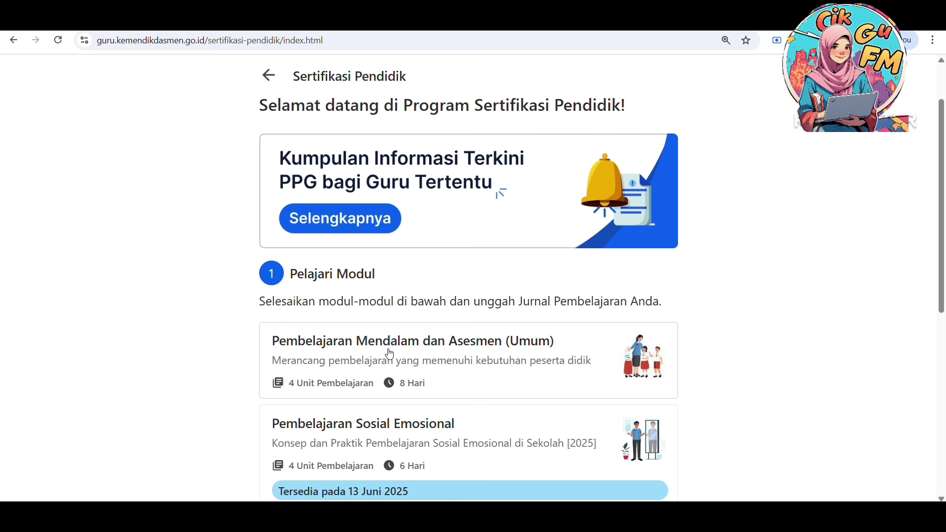
Open the Jurnal Pembelajaran task of the Pembelajaran Mendalam dan Asesmen (Umum) module and proceed with the Jurnal Pembelajaranku option
{"action": "left_click", "coordinate": [413, 354]}
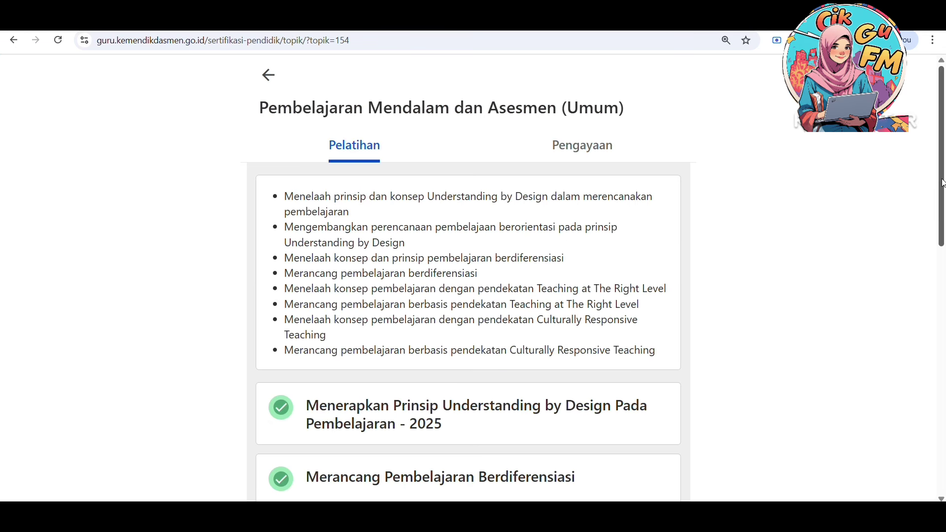
{"action": "scroll", "coordinate": [944, 190], "scroll_direction": "down", "scroll_amount": 1}
{"action": "left_click_drag", "start_coordinate": [945, 189], "coordinate": [937, 463]}
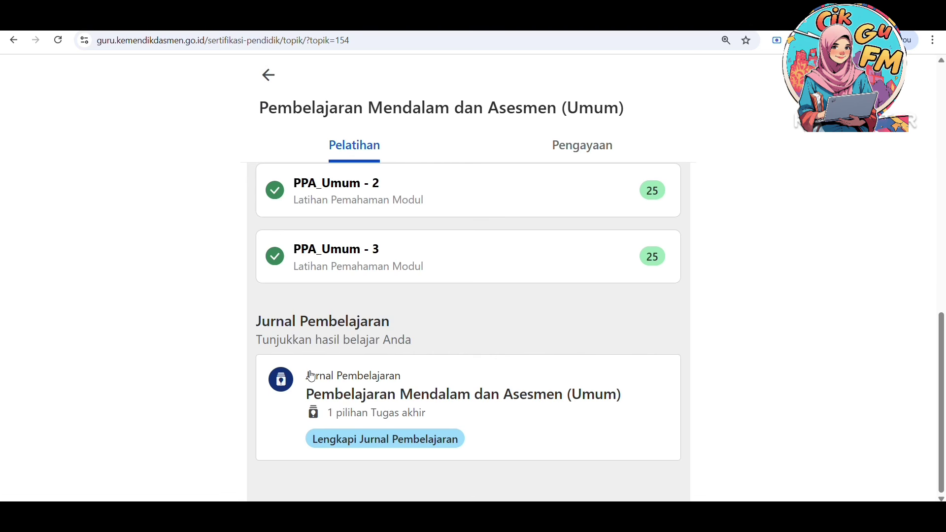
{"action": "left_click", "coordinate": [398, 441]}
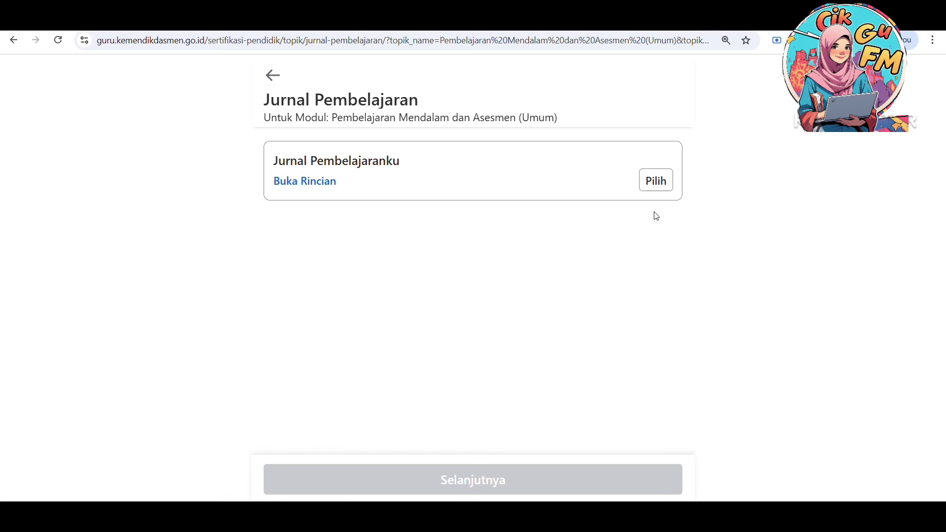
{"action": "left_click", "coordinate": [667, 187]}
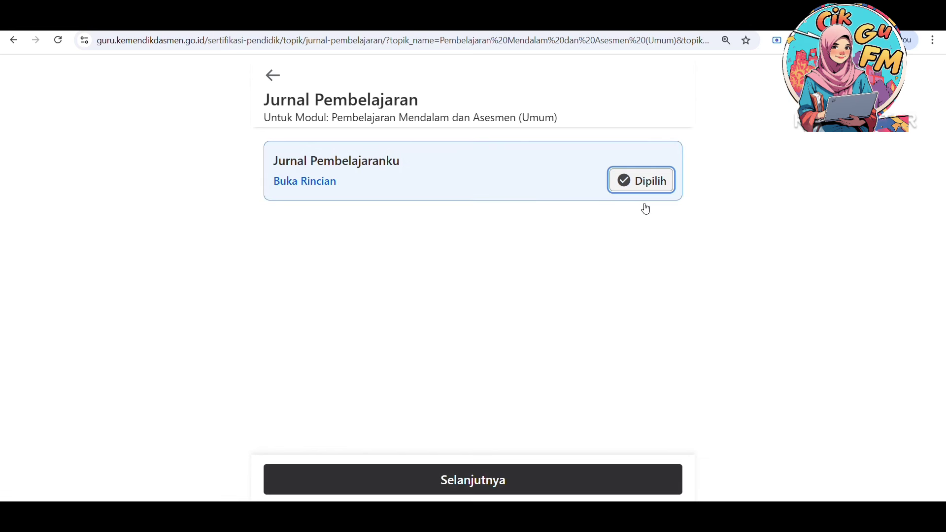
{"action": "left_click", "coordinate": [523, 487]}
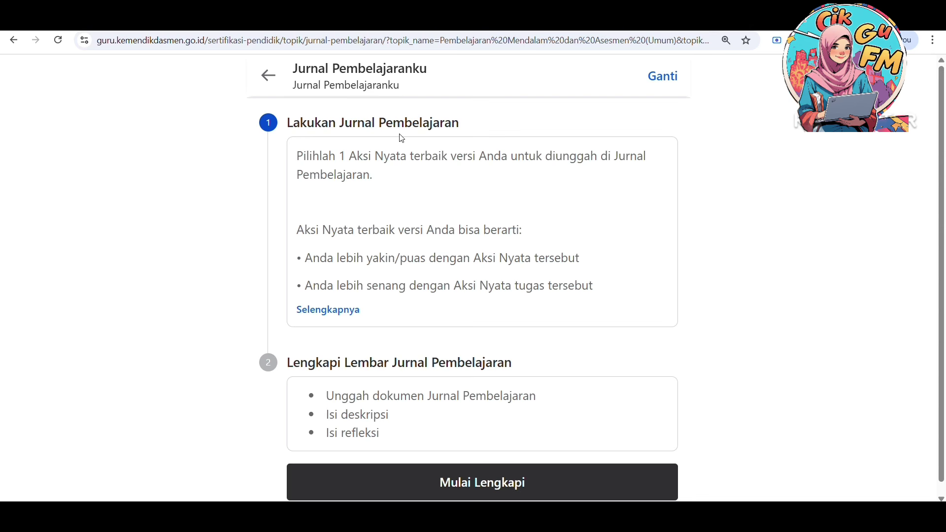
Open the full Jurnal Pembelajaranku instructions and read which Aksi Nyata documents are accepted for upload
{"action": "left_click", "coordinate": [350, 311]}
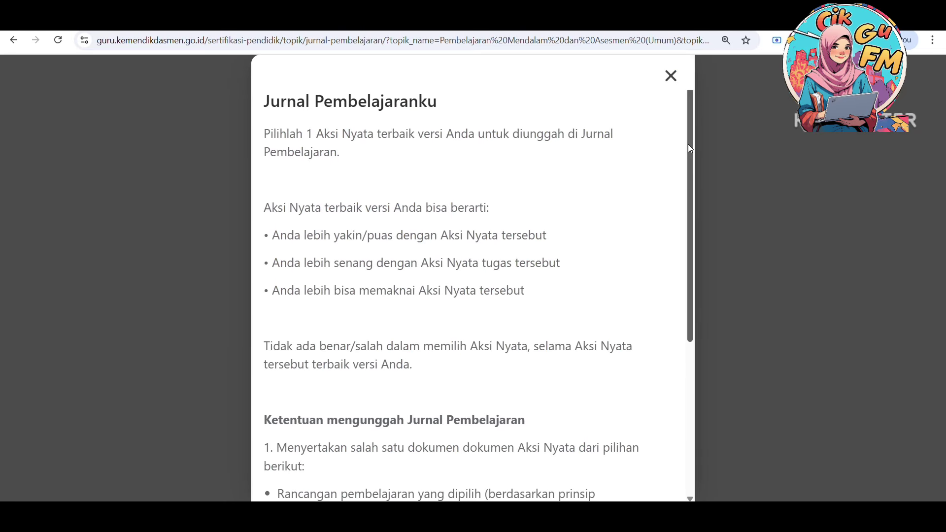
{"action": "left_click_drag", "start_coordinate": [689, 148], "coordinate": [696, 306]}
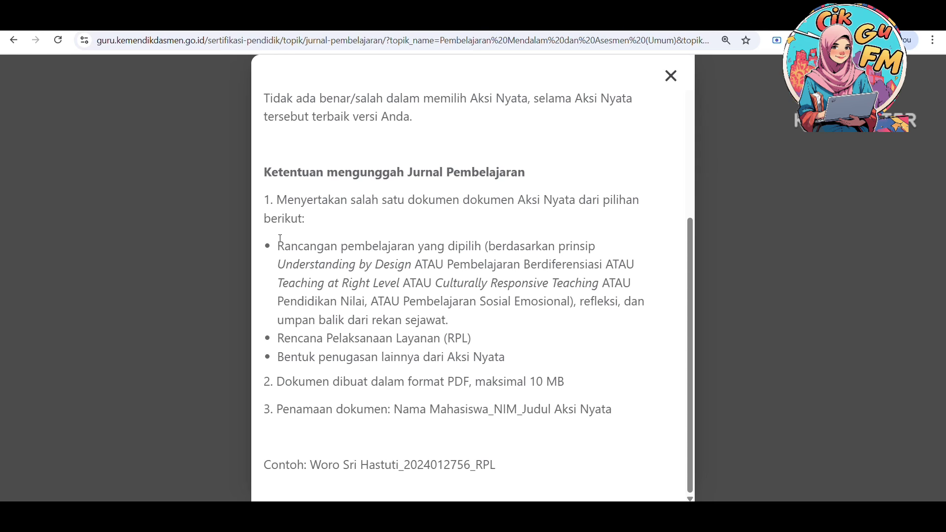
{"action": "left_click_drag", "start_coordinate": [280, 238], "coordinate": [519, 356]}
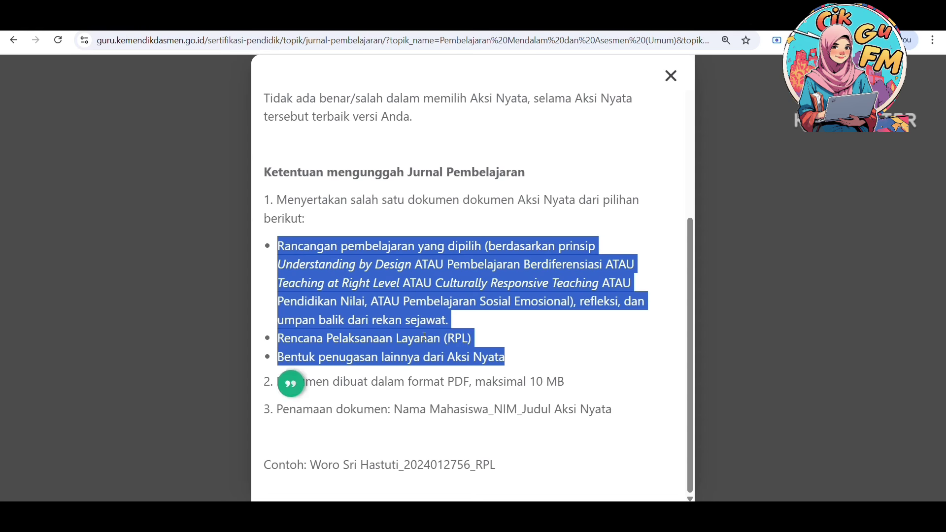
{"action": "left_click", "coordinate": [414, 322]}
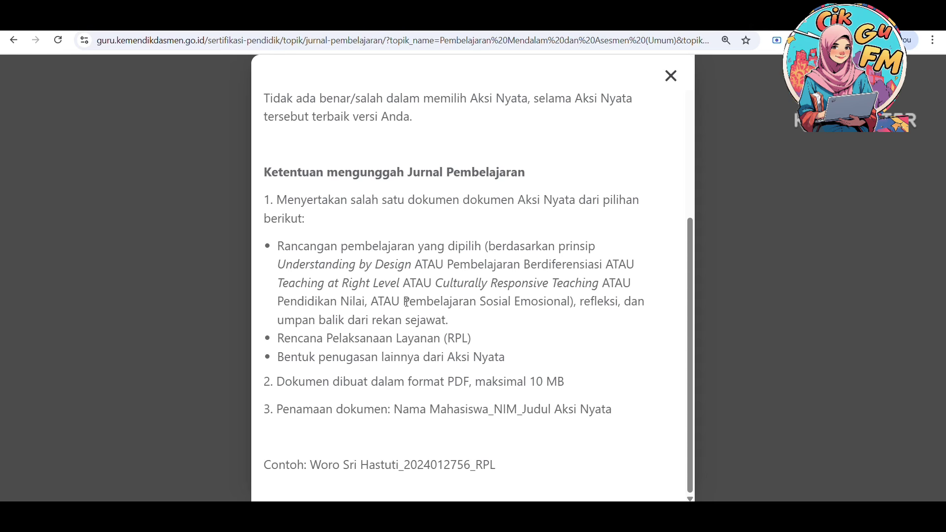
{"action": "left_click_drag", "start_coordinate": [406, 302], "coordinate": [565, 302]}
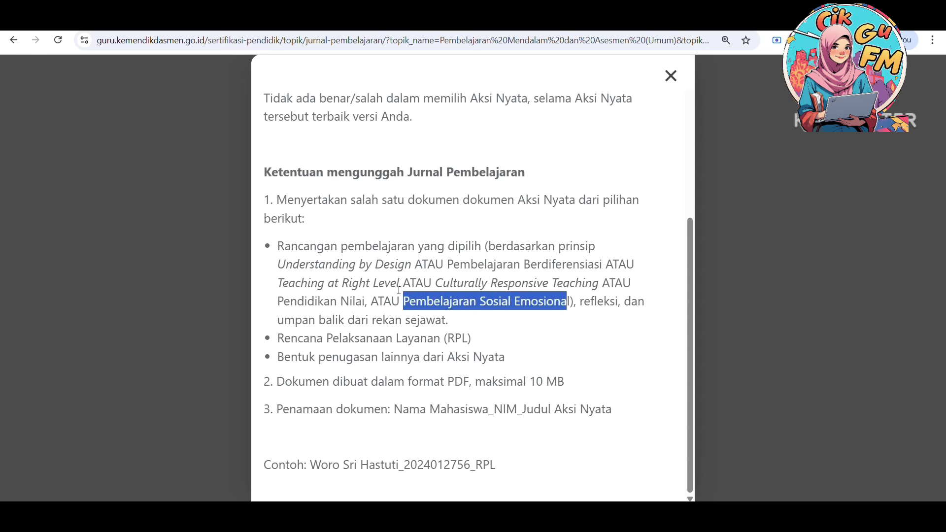
{"action": "left_click", "coordinate": [380, 298]}
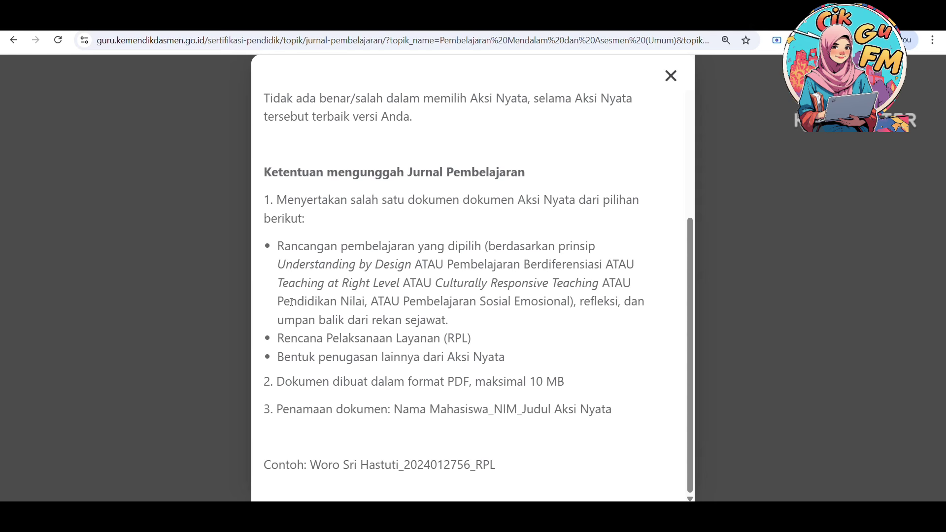
{"action": "left_click_drag", "start_coordinate": [279, 302], "coordinate": [369, 303]}
{"action": "left_click", "coordinate": [557, 294]}
{"action": "left_click_drag", "start_coordinate": [579, 302], "coordinate": [620, 301]}
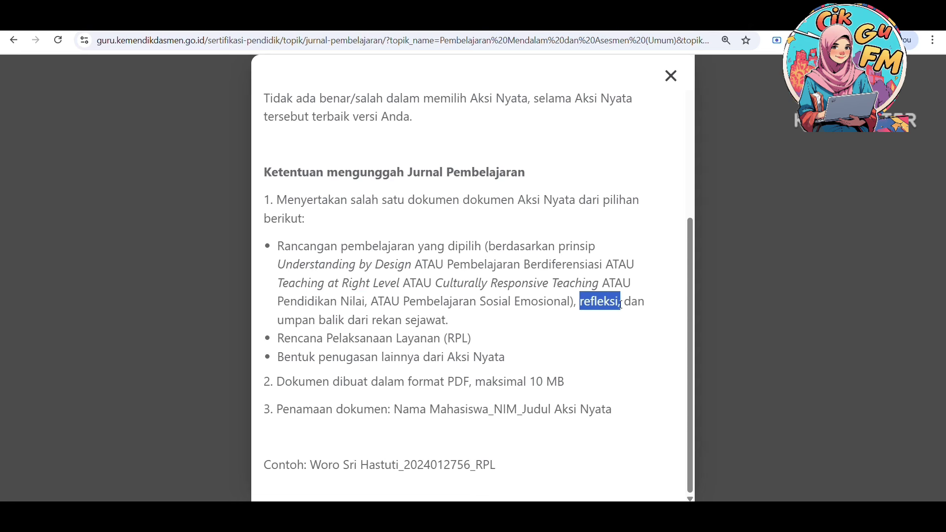
{"action": "left_click_drag", "start_coordinate": [308, 320], "coordinate": [458, 321]}
{"action": "left_click", "coordinate": [547, 324]}
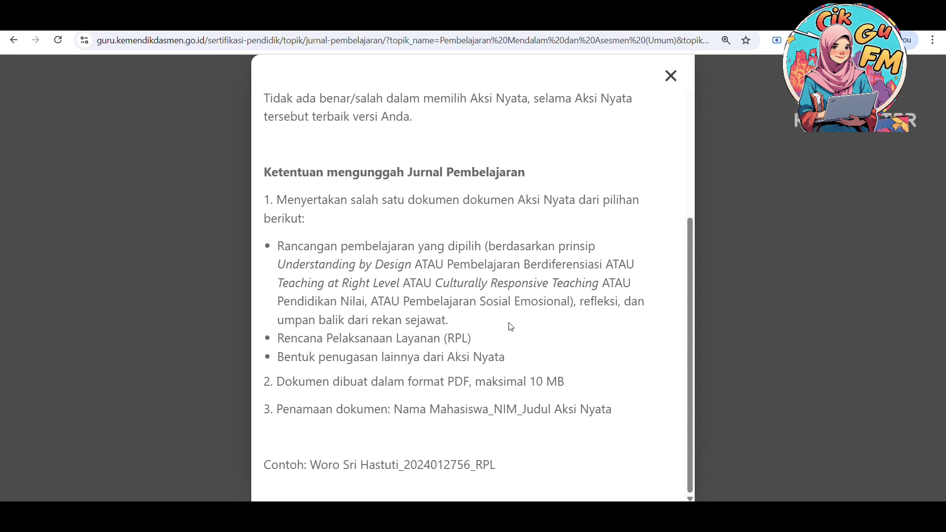
{"action": "left_click_drag", "start_coordinate": [277, 337], "coordinate": [480, 334]}
{"action": "left_click", "coordinate": [480, 334]}
{"action": "left_click_drag", "start_coordinate": [285, 356], "coordinate": [514, 361]}
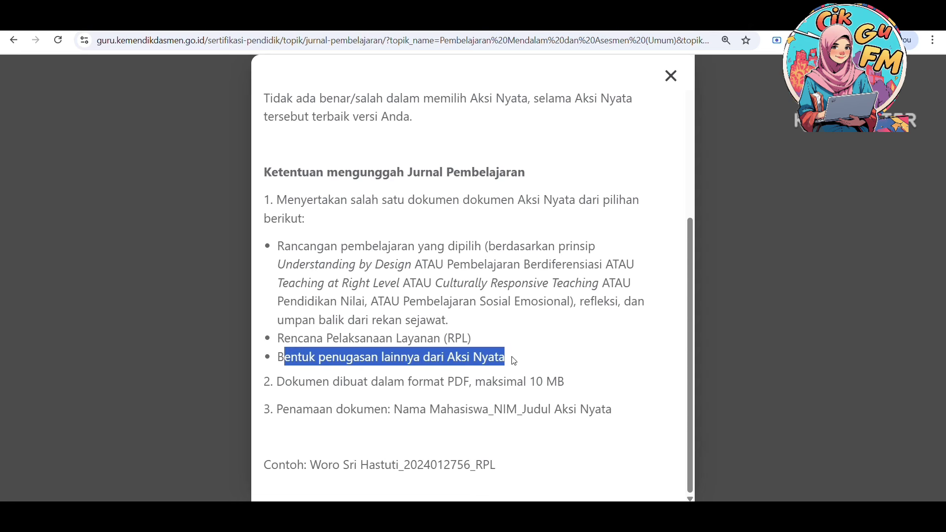
{"action": "left_click", "coordinate": [494, 340]}
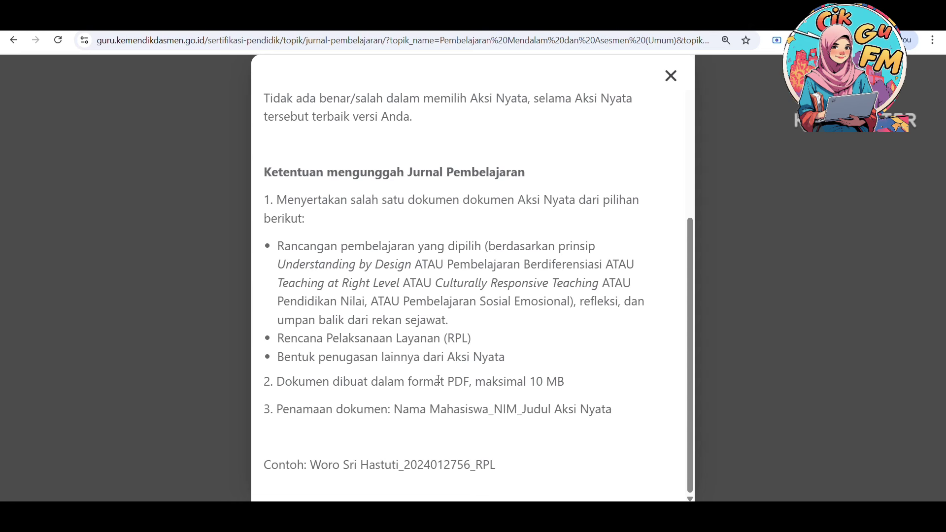
Check the required file format, maximum size and document naming rule, and close the instructions
{"action": "left_click_drag", "start_coordinate": [408, 383], "coordinate": [576, 387]}
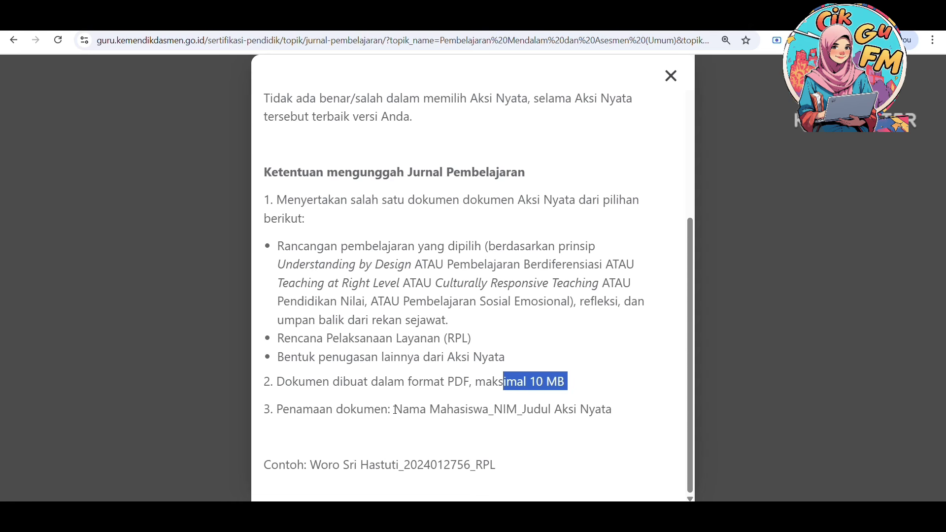
{"action": "left_click_drag", "start_coordinate": [403, 411], "coordinate": [611, 412]}
{"action": "left_click", "coordinate": [525, 257]}
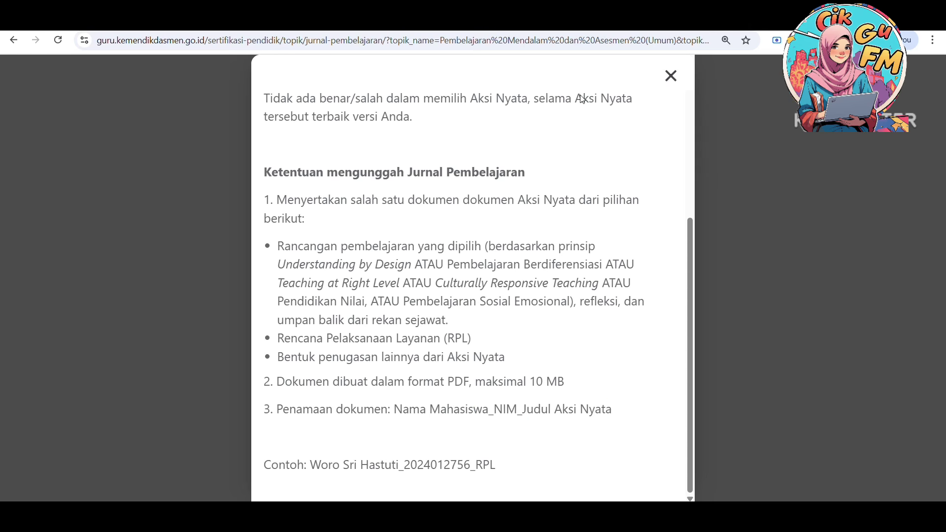
{"action": "left_click", "coordinate": [669, 76]}
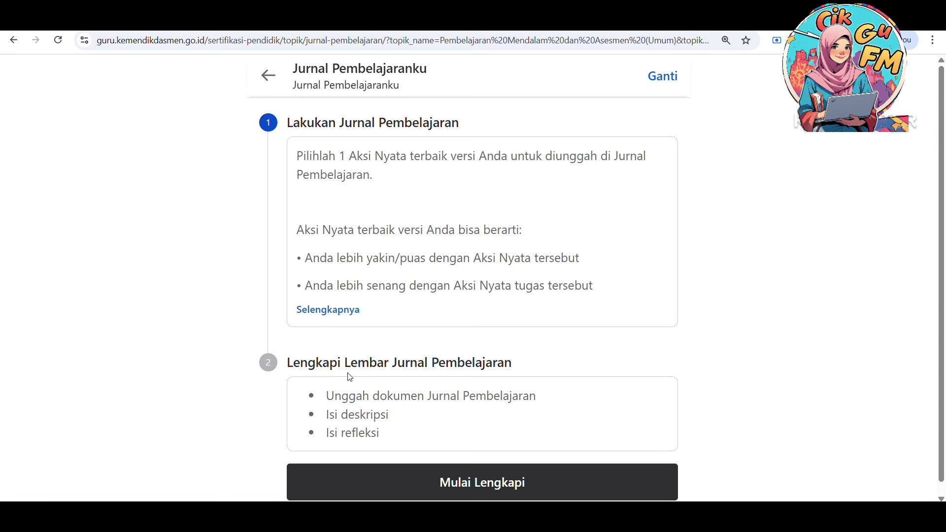
Review the upload, description and reflection items listed under Lengkapi Lembar Jurnal Pembelajaran
{"action": "left_click_drag", "start_coordinate": [512, 369], "coordinate": [292, 369]}
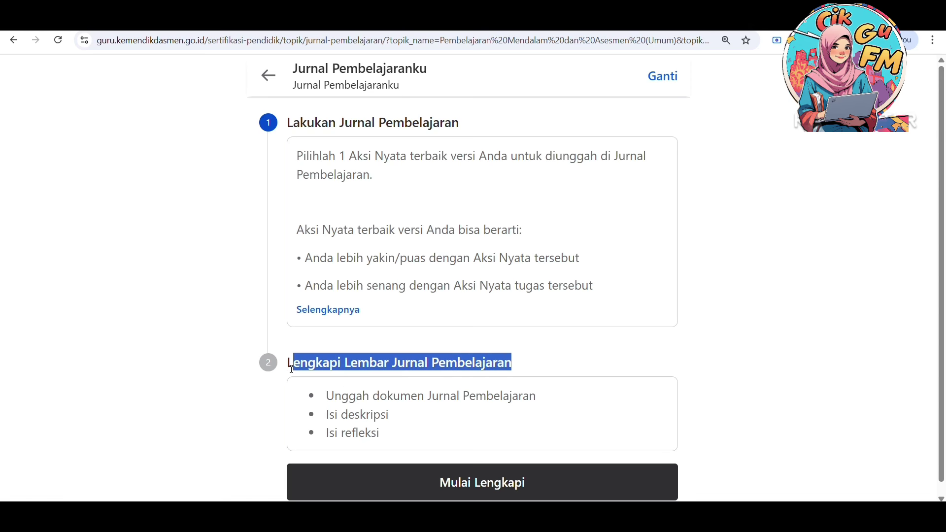
{"action": "left_click", "coordinate": [331, 401]}
{"action": "left_click_drag", "start_coordinate": [331, 401], "coordinate": [544, 399]}
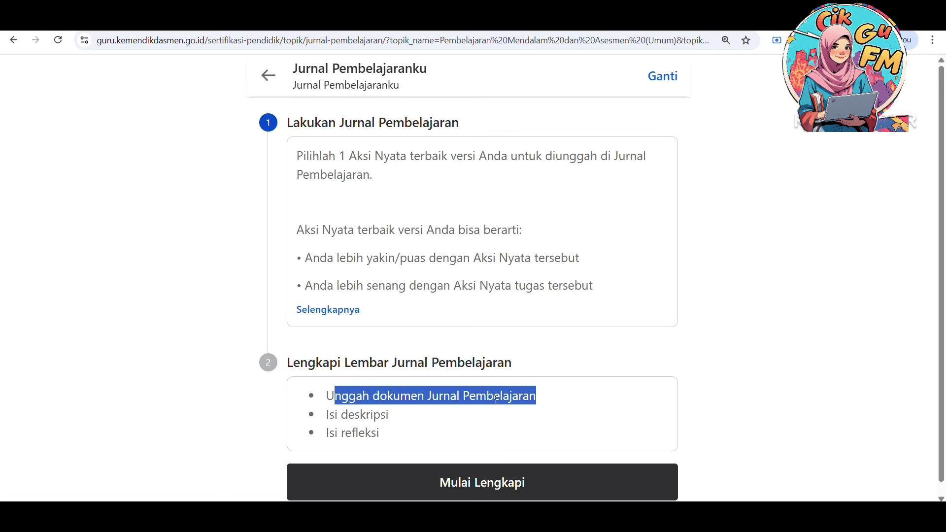
{"action": "left_click_drag", "start_coordinate": [327, 415], "coordinate": [397, 418]}
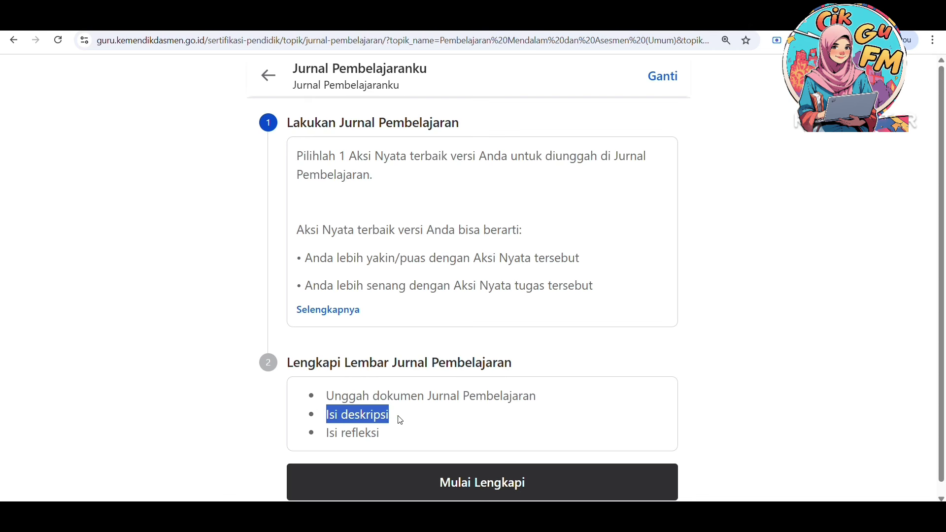
{"action": "left_click_drag", "start_coordinate": [326, 433], "coordinate": [382, 437]}
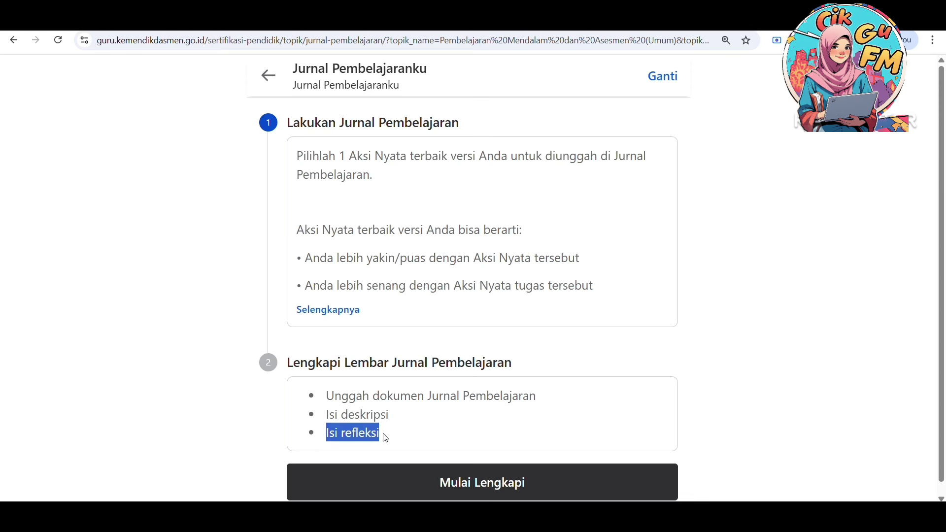
{"action": "left_click", "coordinate": [740, 307]}
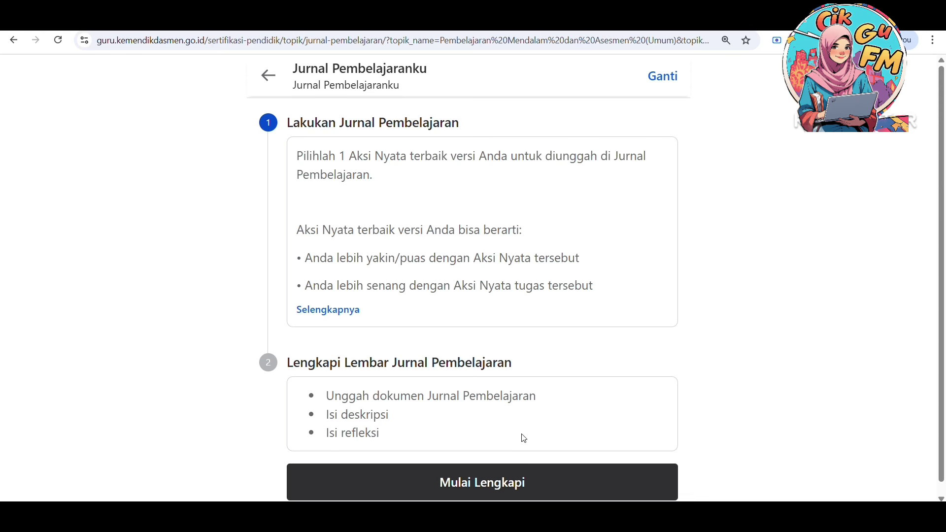
Start completing the journal, tick all three completeness checks and continue to the Lembar Jurnal Pembelajaran form
{"action": "left_click", "coordinate": [506, 482]}
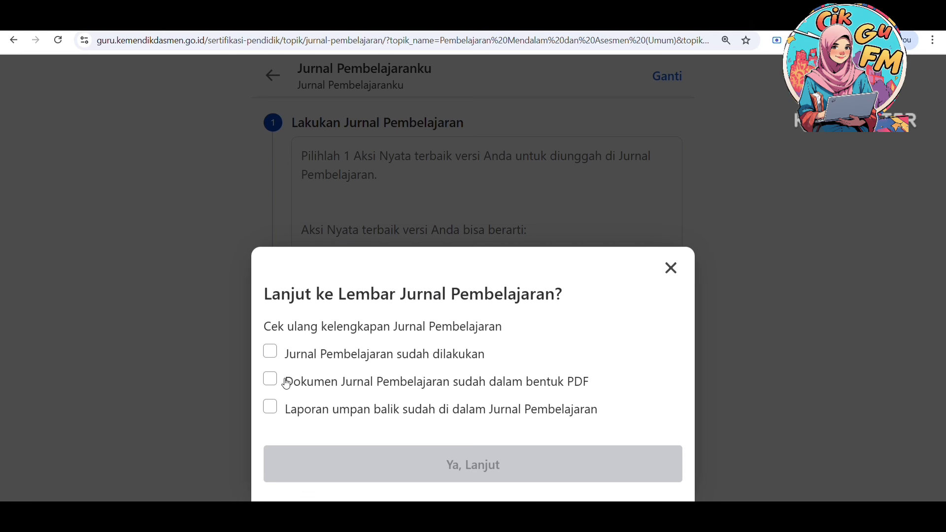
{"action": "left_click", "coordinate": [270, 359]}
{"action": "left_click", "coordinate": [271, 384]}
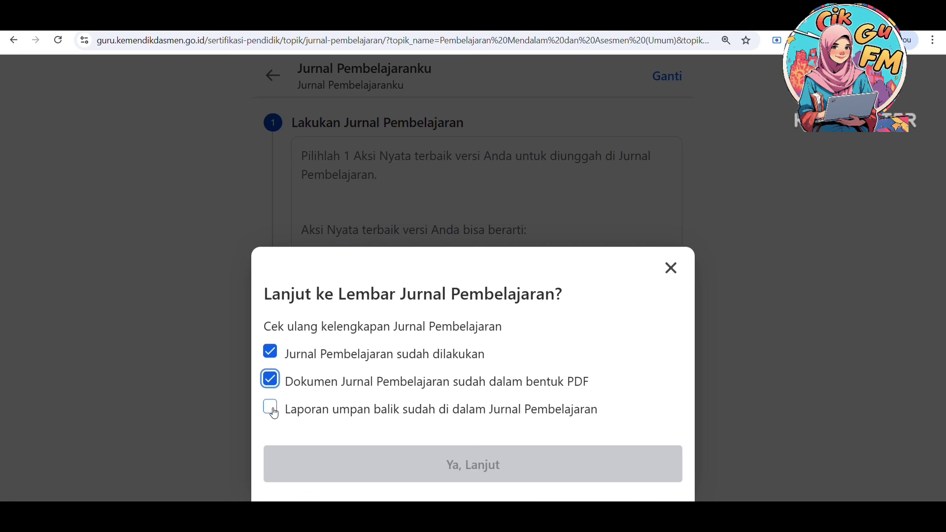
{"action": "left_click", "coordinate": [271, 409]}
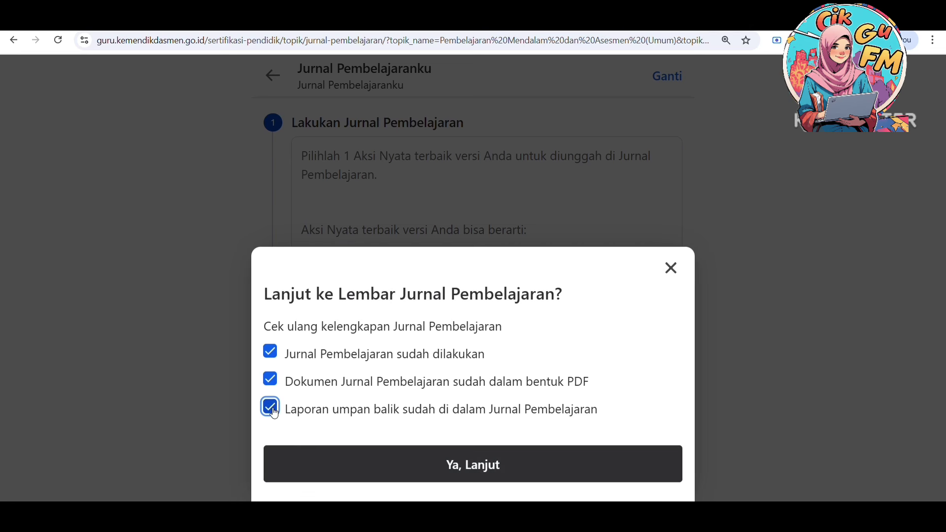
{"action": "left_click", "coordinate": [340, 467]}
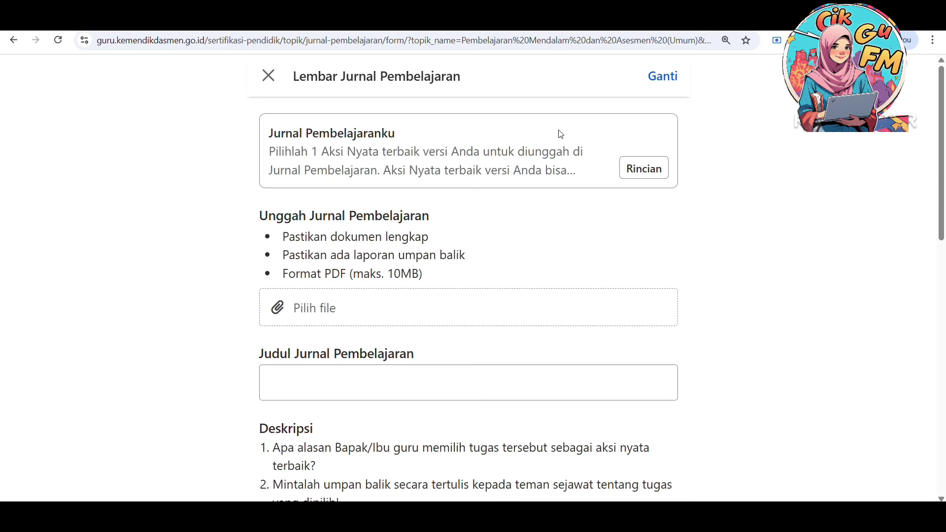
View and close the Jurnal Pembelajaranku details, and read the form's requirements for the uploaded journal document
{"action": "left_click", "coordinate": [643, 168]}
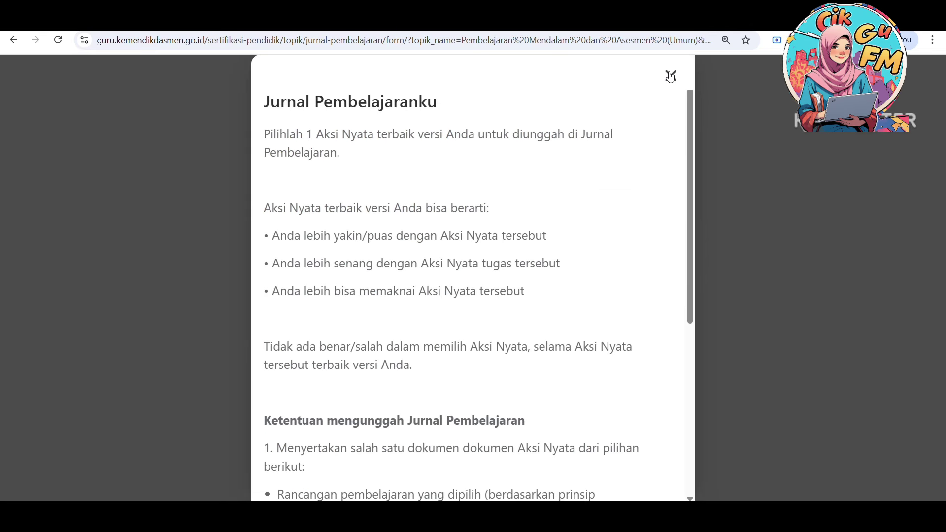
{"action": "left_click", "coordinate": [670, 77]}
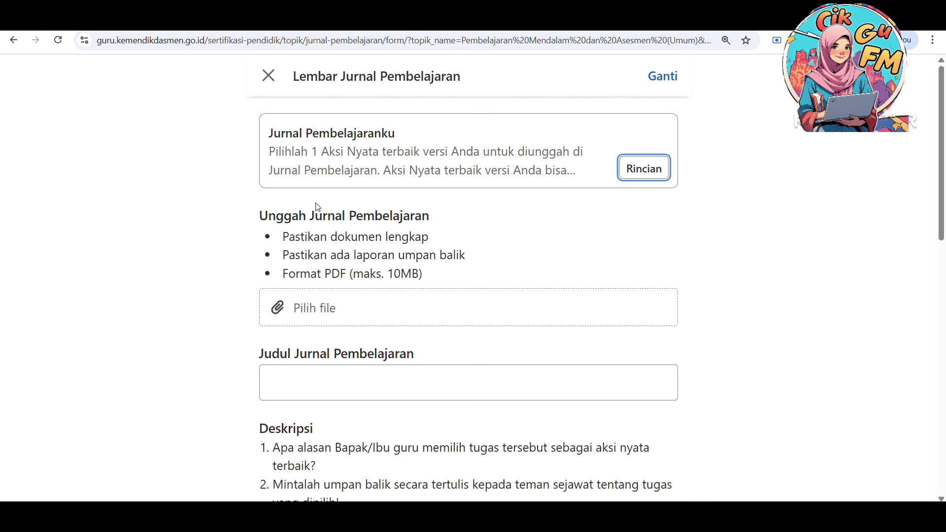
{"action": "left_click_drag", "start_coordinate": [268, 219], "coordinate": [411, 220]}
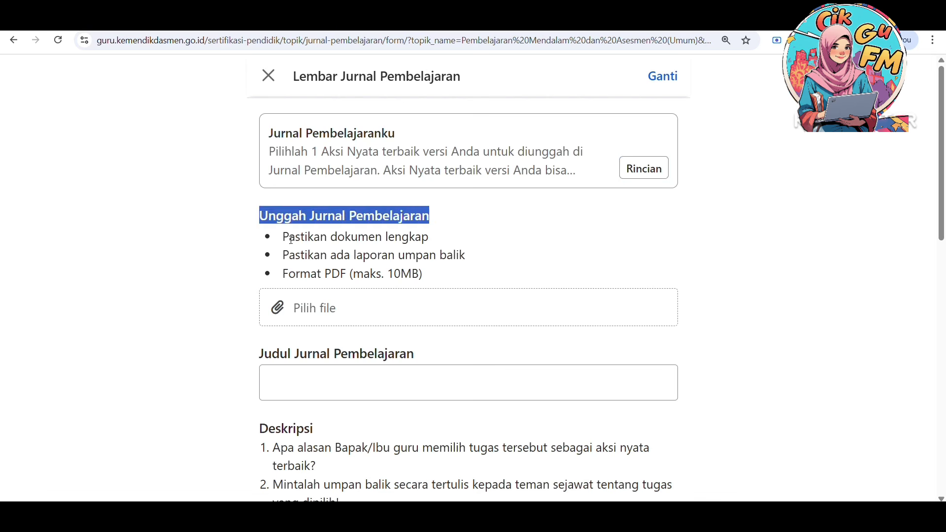
{"action": "left_click_drag", "start_coordinate": [291, 240], "coordinate": [434, 238]}
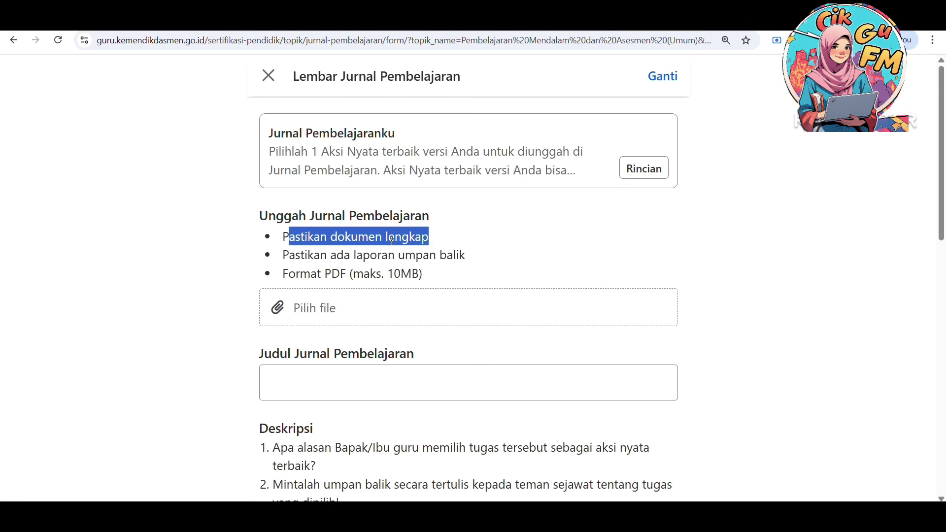
{"action": "left_click", "coordinate": [357, 257]}
{"action": "left_click_drag", "start_coordinate": [356, 258], "coordinate": [467, 256]}
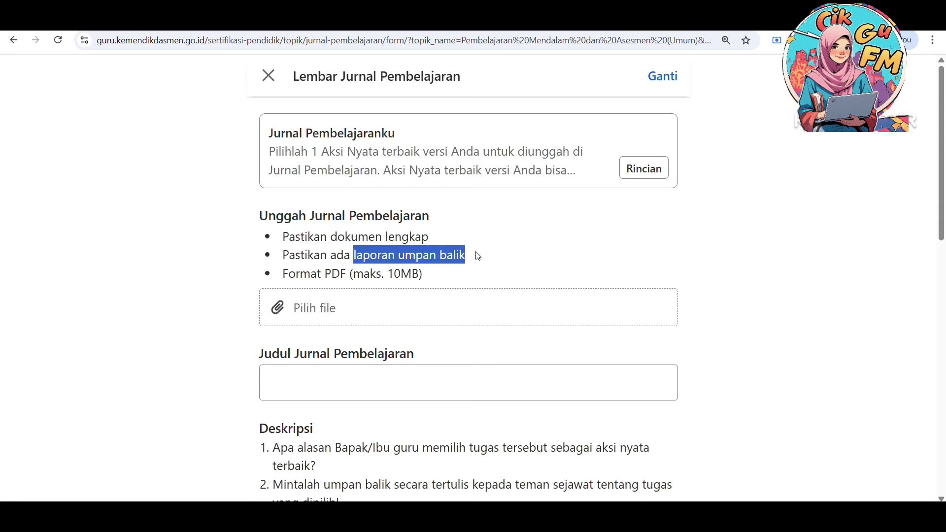
{"action": "left_click", "coordinate": [391, 277]}
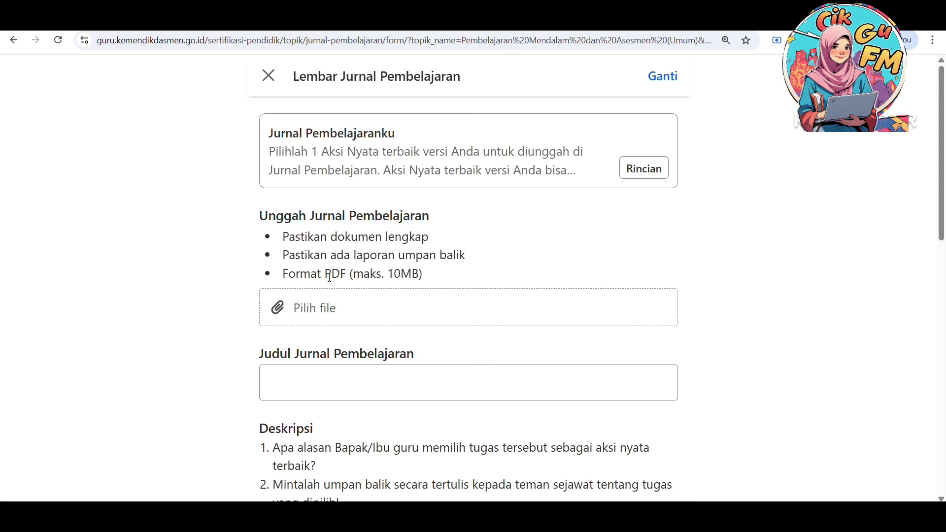
{"action": "left_click_drag", "start_coordinate": [325, 277], "coordinate": [440, 280]}
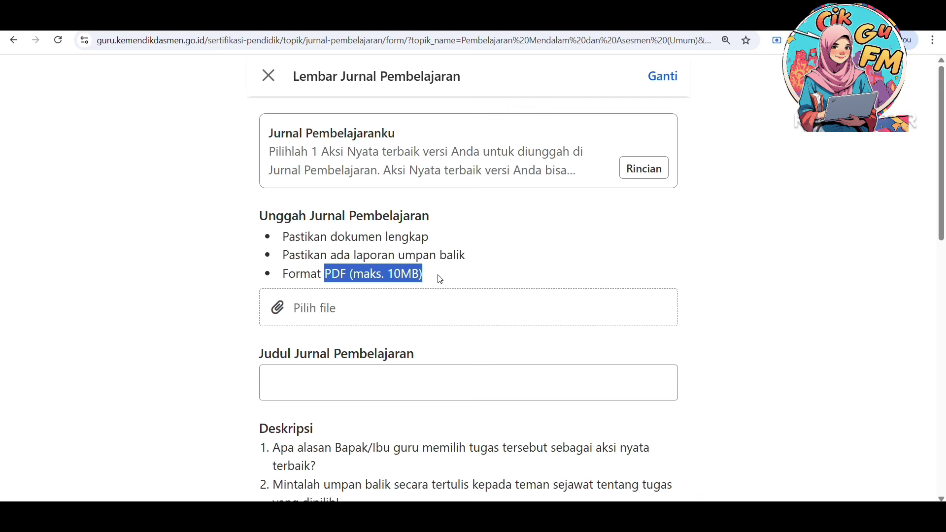
{"action": "left_click", "coordinate": [606, 244]}
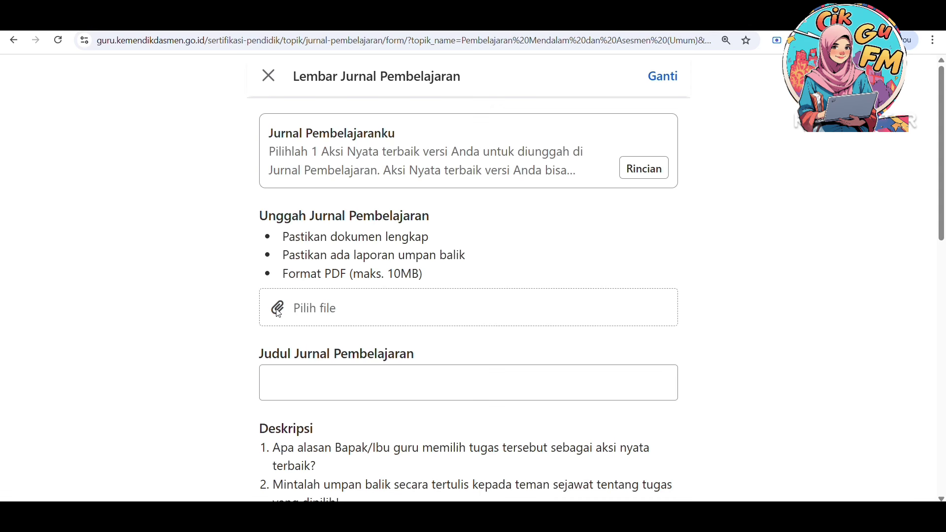
Attach the MERANCANG PEMBELAJARAN BERDEFERENSIASI PDF from the PPG 2025 folder as the journal document
{"action": "left_click", "coordinate": [278, 314]}
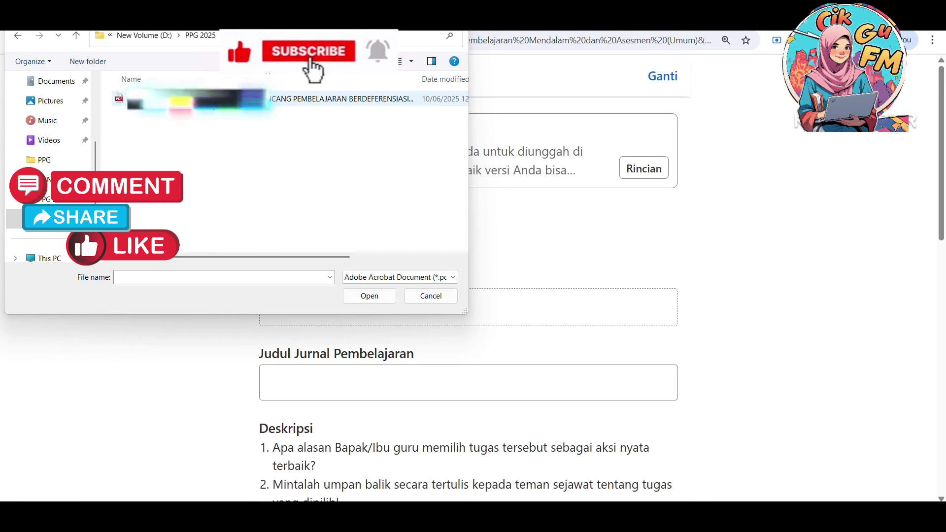
{"action": "left_click", "coordinate": [278, 103]}
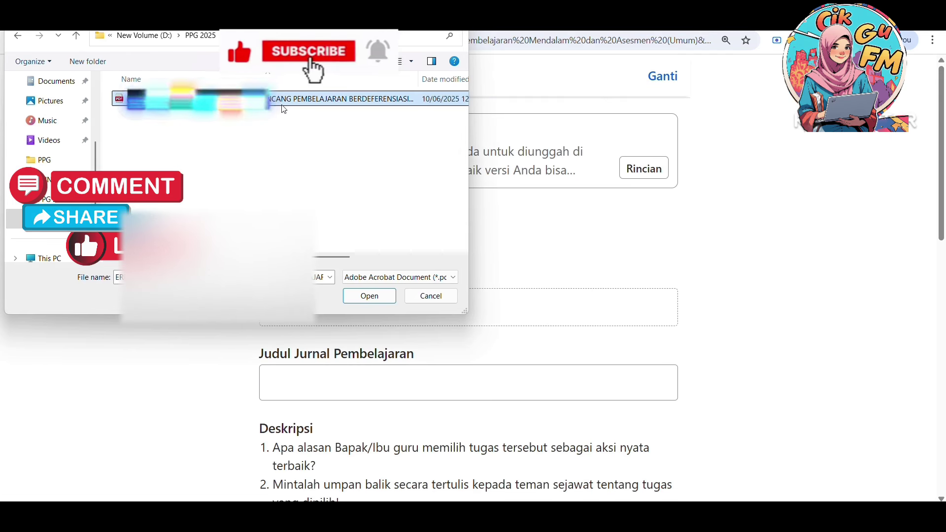
{"action": "left_click", "coordinate": [370, 298]}
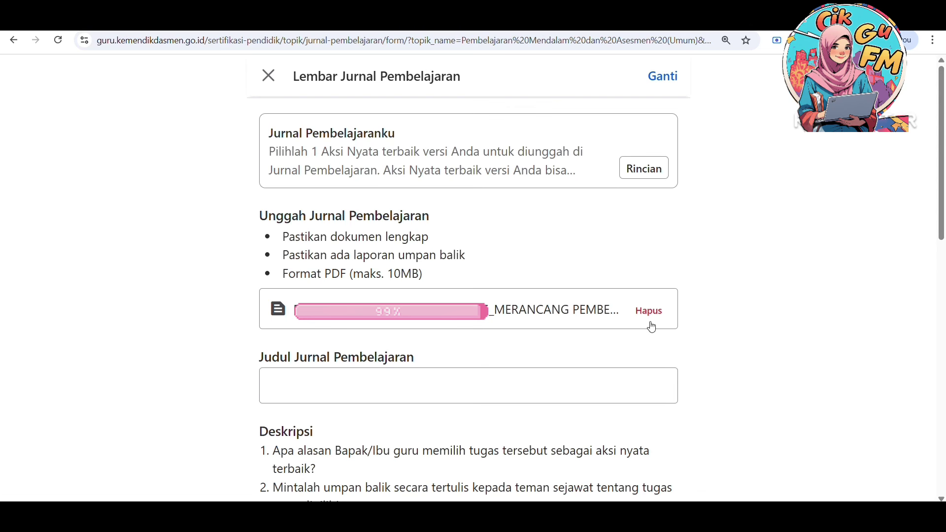
Enter JURNAL PEMBELAJARANKU MODUL 1 MERANCANG PEMBELAJARAN BERDIFERENSIASI as the Judul Jurnal Pembelajaran
{"action": "left_click", "coordinate": [547, 384]}
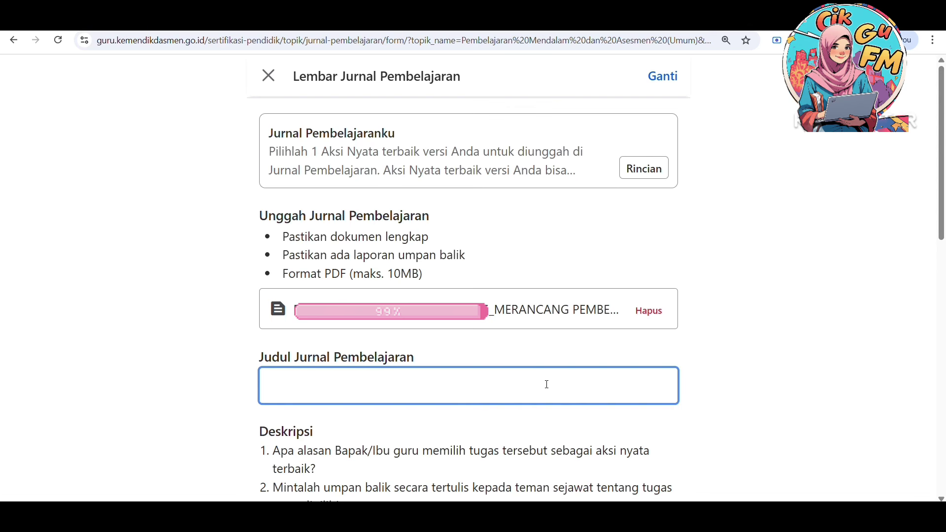
{"action": "type", "text": "MERANCANG PEME"}
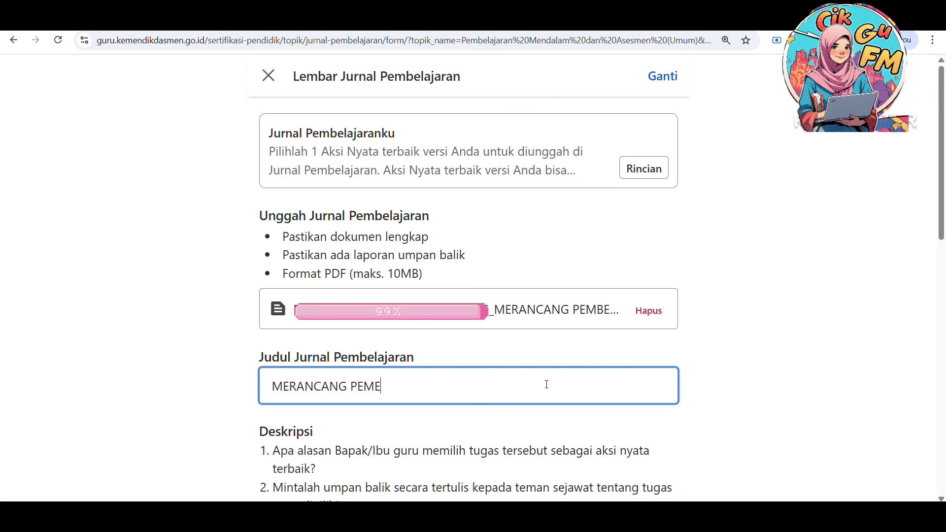
{"action": "key", "text": "BackSpace"}
{"action": "type", "text": "BELAJARAN BERD"}
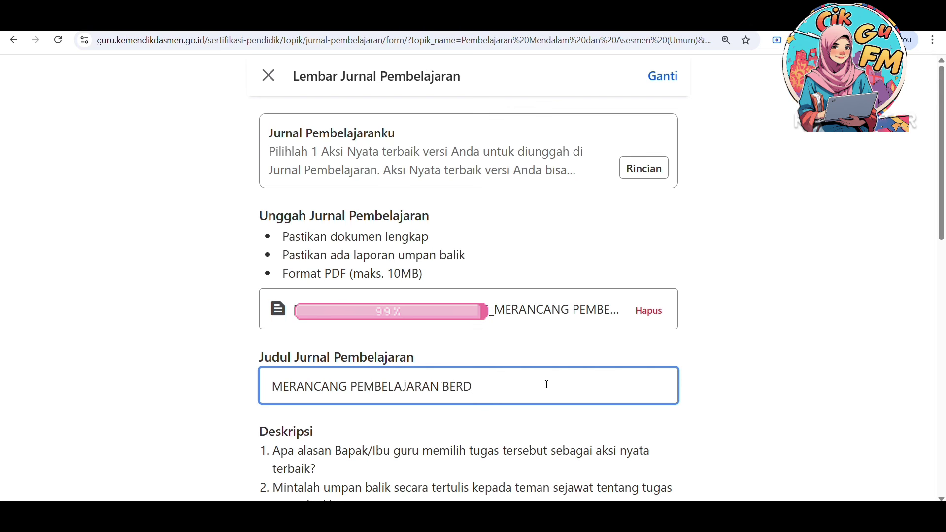
{"action": "type", "text": "IFERENSIASI"}
{"action": "type", "text": "JURNAL "}
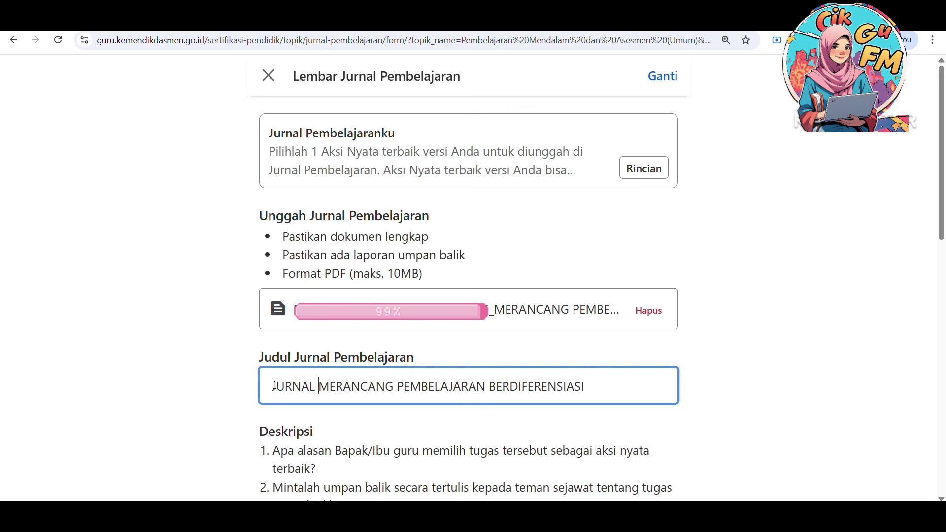
{"action": "type", "text": "PEMBE"}
{"action": "type", "text": "LAJARANKU M"}
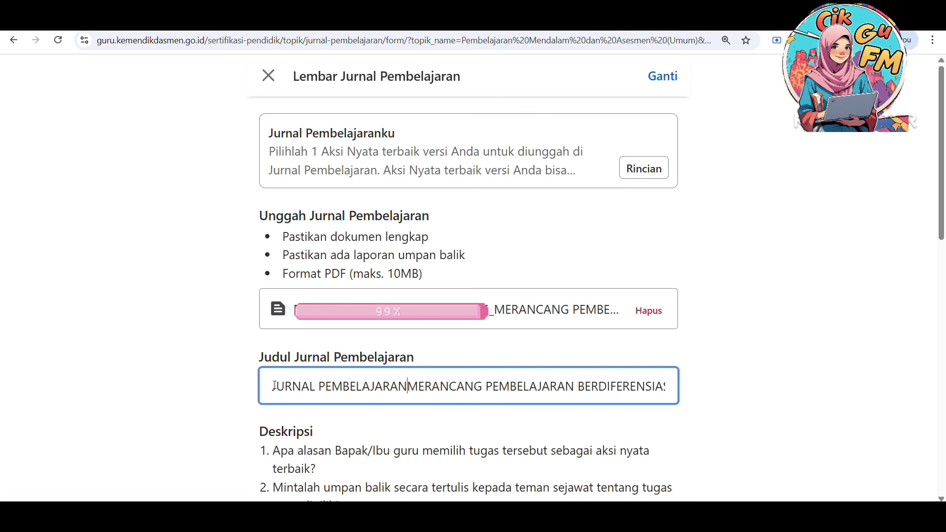
{"action": "type", "text": "ODUL 1"}
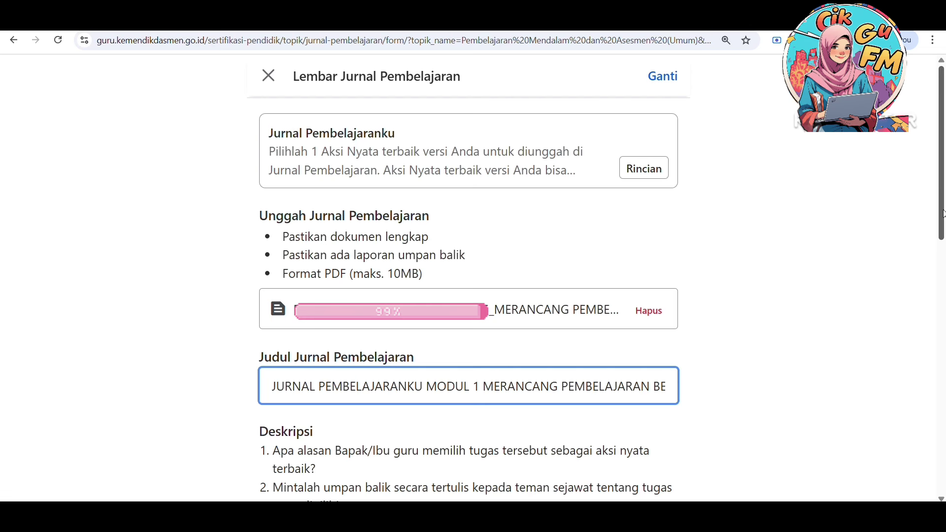
Read the three Deskripsi questions on the chosen aksi nyata, peer feedback and deep-learning principles
{"action": "left_click_drag", "start_coordinate": [943, 214], "coordinate": [943, 307]}
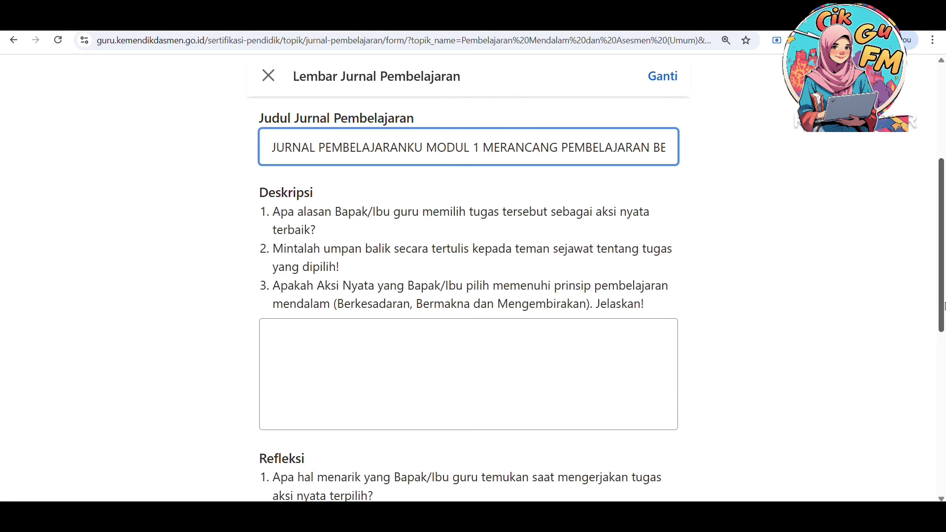
{"action": "left_click", "coordinate": [264, 216]}
{"action": "left_click_drag", "start_coordinate": [264, 215], "coordinate": [378, 229]}
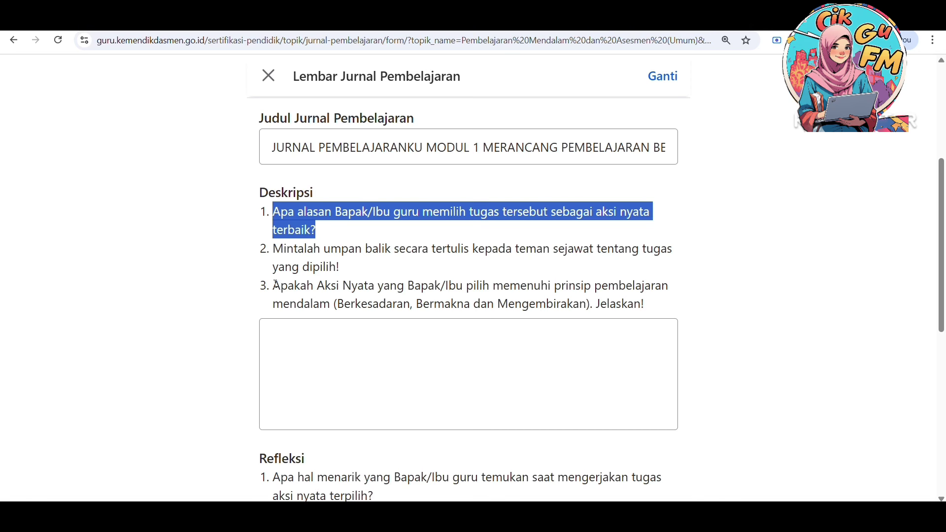
{"action": "left_click_drag", "start_coordinate": [275, 285], "coordinate": [651, 307]}
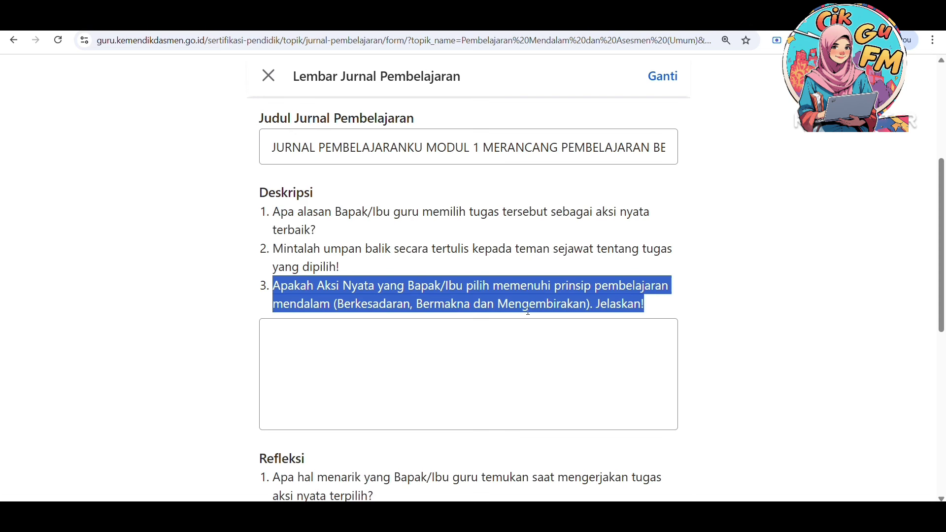
{"action": "left_click", "coordinate": [482, 299]}
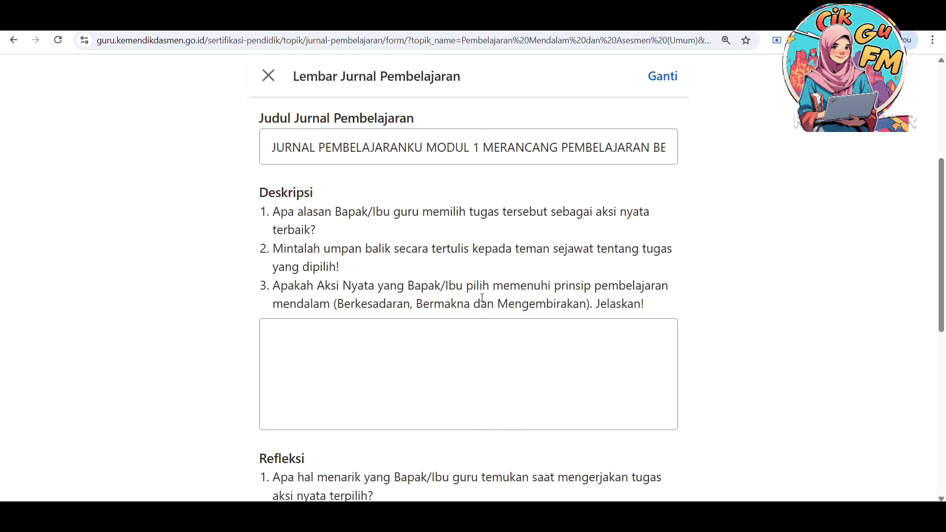
Copy all three Deskripsi questions with their answers from the MODUL 1 Word document and paste them into the form's Deskripsi field
{"action": "left_click", "coordinate": [427, 324]}
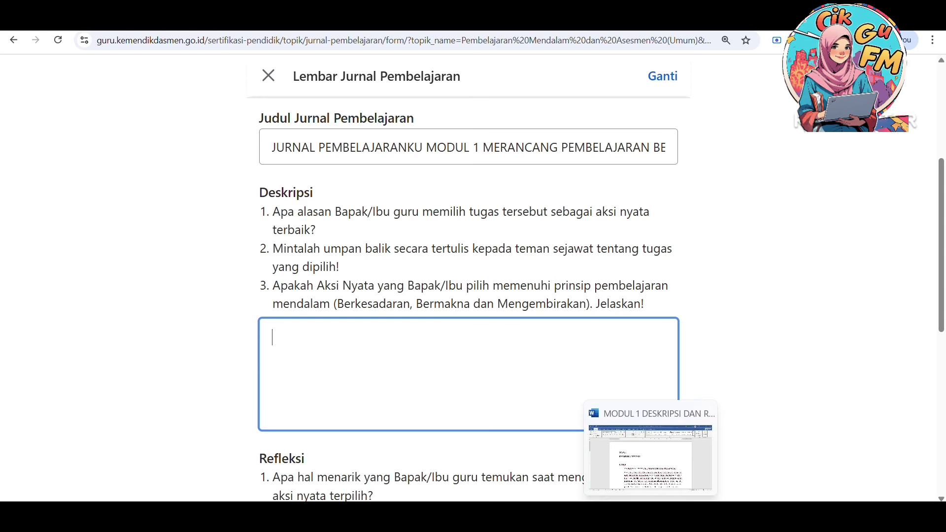
{"action": "left_click", "coordinate": [650, 517]}
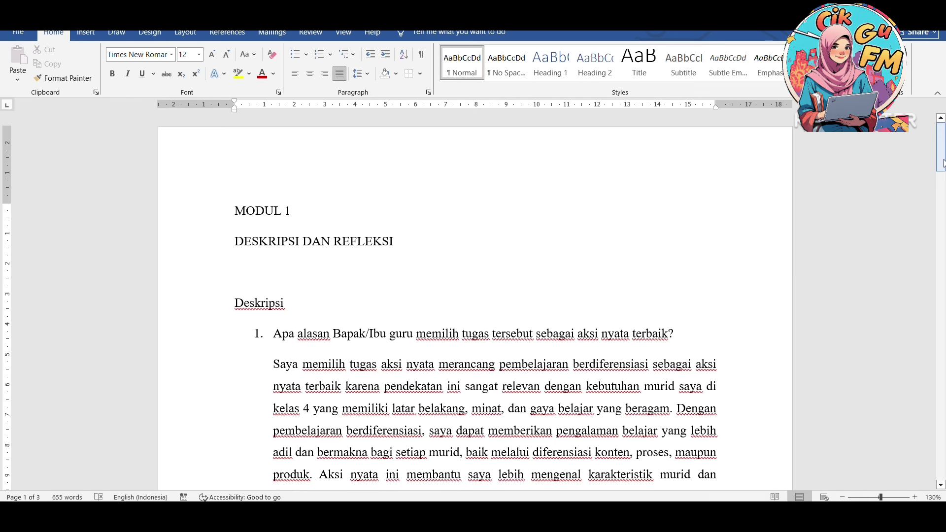
{"action": "left_click_drag", "start_coordinate": [943, 163], "coordinate": [943, 183]}
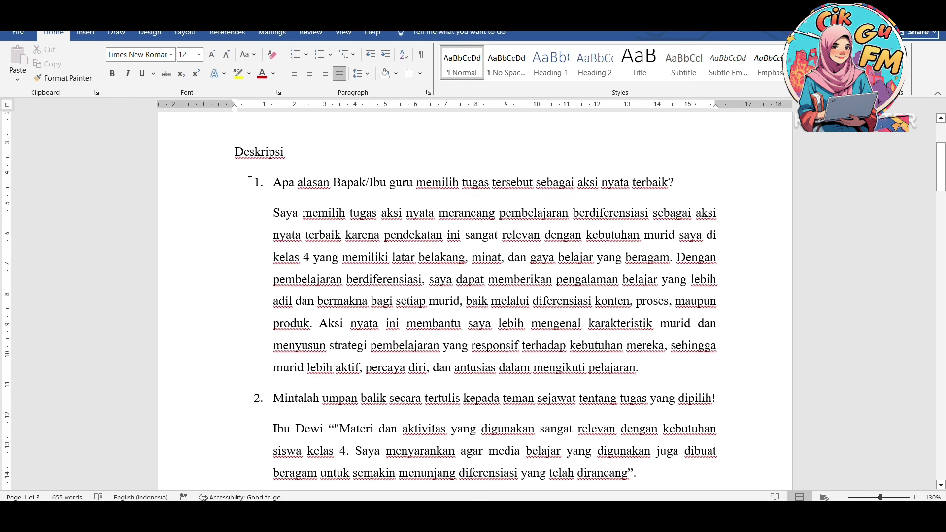
{"action": "left_click_drag", "start_coordinate": [250, 180], "coordinate": [655, 366]}
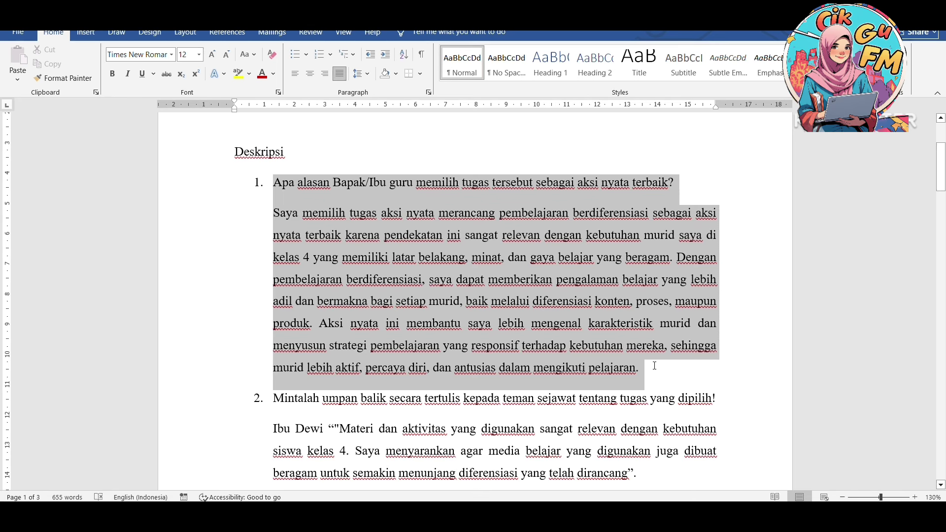
{"action": "left_click_drag", "start_coordinate": [654, 365], "coordinate": [653, 470]}
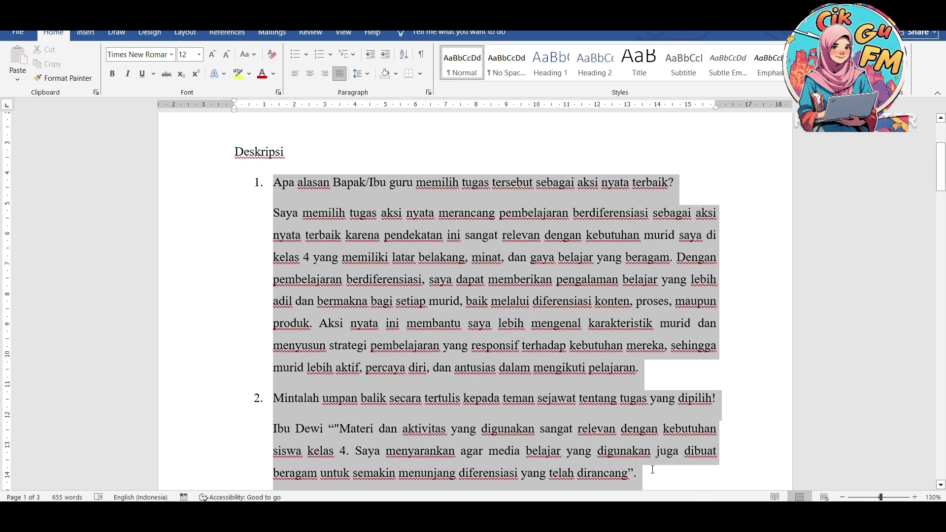
{"action": "left_click_drag", "start_coordinate": [652, 470], "coordinate": [667, 436]}
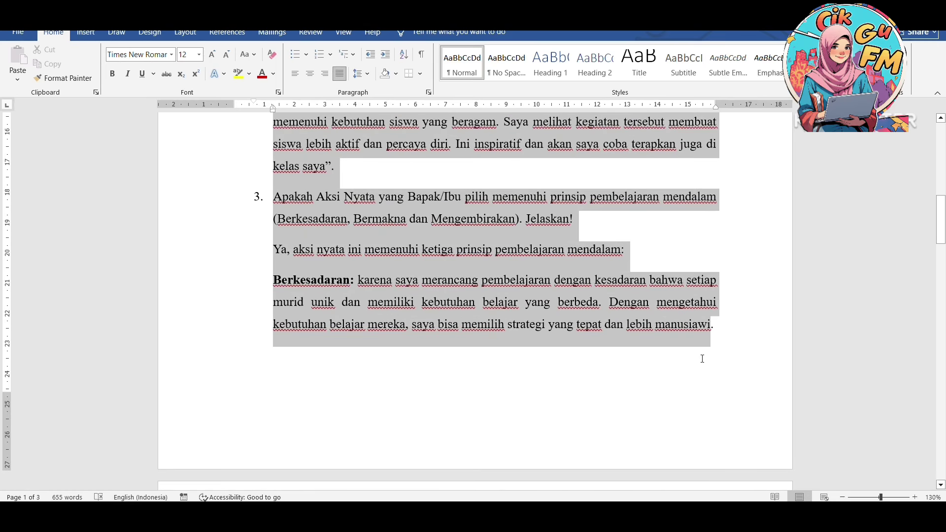
{"action": "left_click_drag", "start_coordinate": [702, 358], "coordinate": [486, 343]}
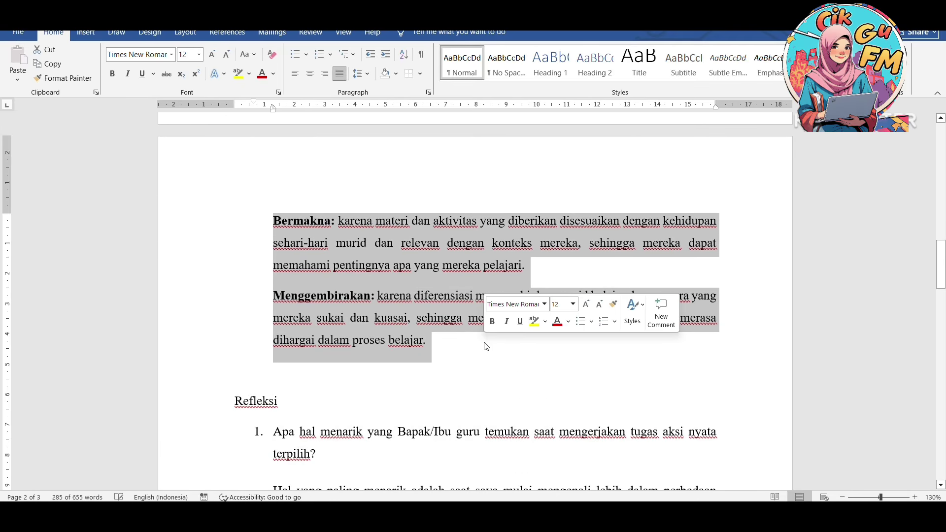
{"action": "key", "text": "ctrl+c"}
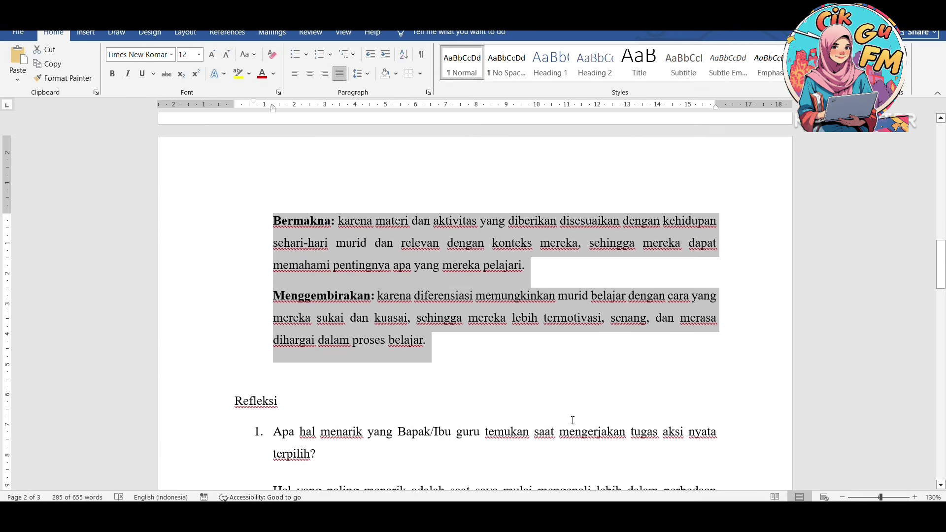
{"action": "key", "text": "alt+Tab"}
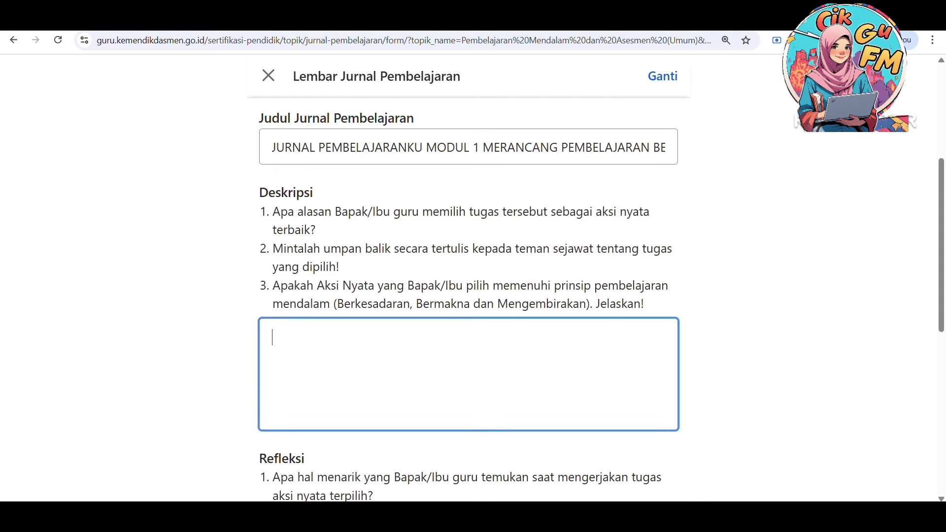
{"action": "key", "text": "ctrl+v"}
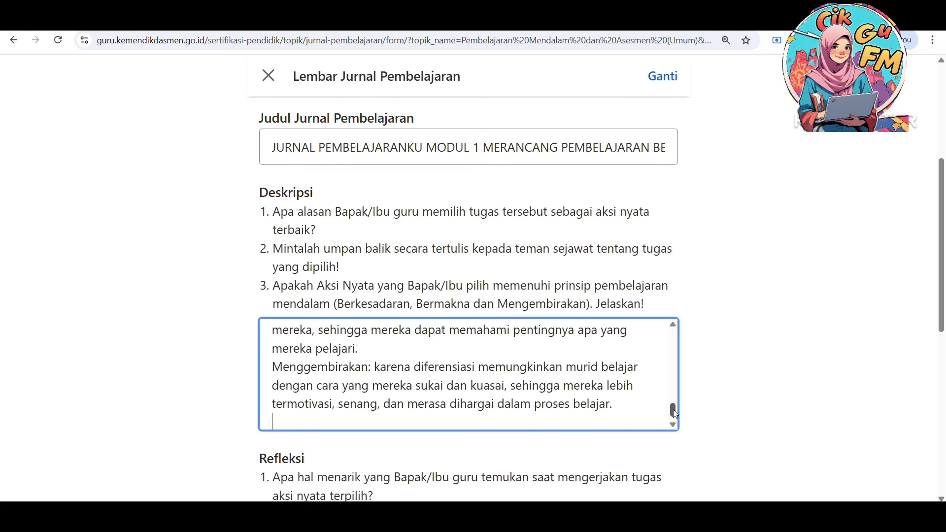
Insert blank lines before questions 2 and 3 in the Deskripsi text and remove the closing quotation mark after "kelas saya"
{"action": "left_click_drag", "start_coordinate": [672, 411], "coordinate": [662, 352]}
{"action": "scroll", "coordinate": [663, 353], "scroll_direction": "down", "scroll_amount": 3}
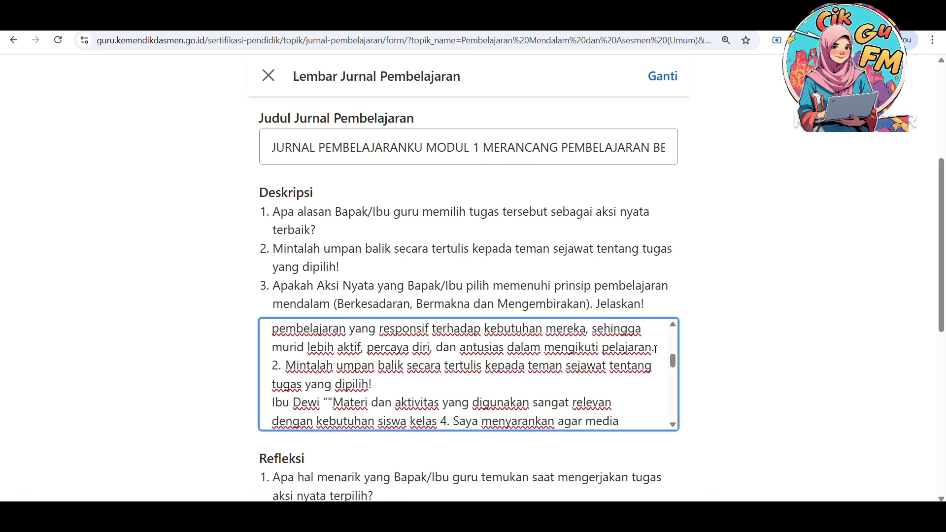
{"action": "scroll", "coordinate": [655, 349], "scroll_direction": "down", "scroll_amount": 1}
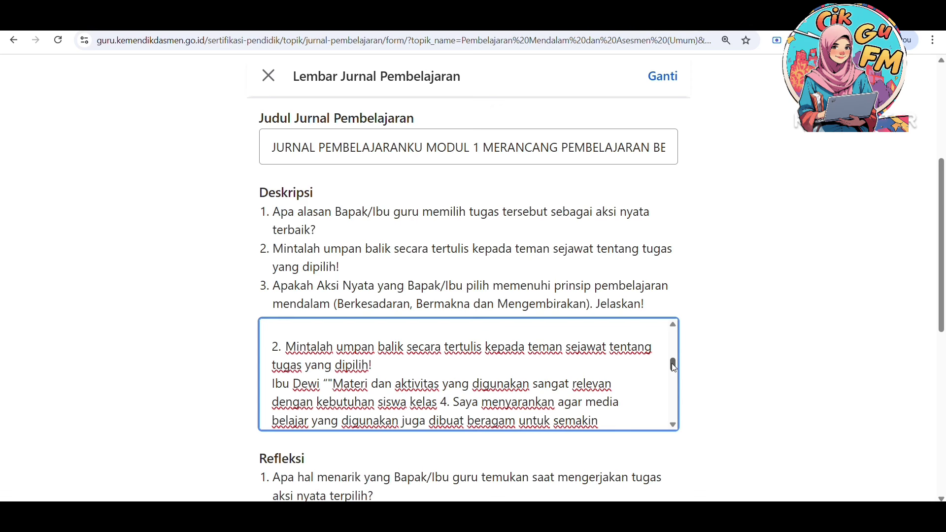
{"action": "left_click_drag", "start_coordinate": [673, 367], "coordinate": [679, 391]}
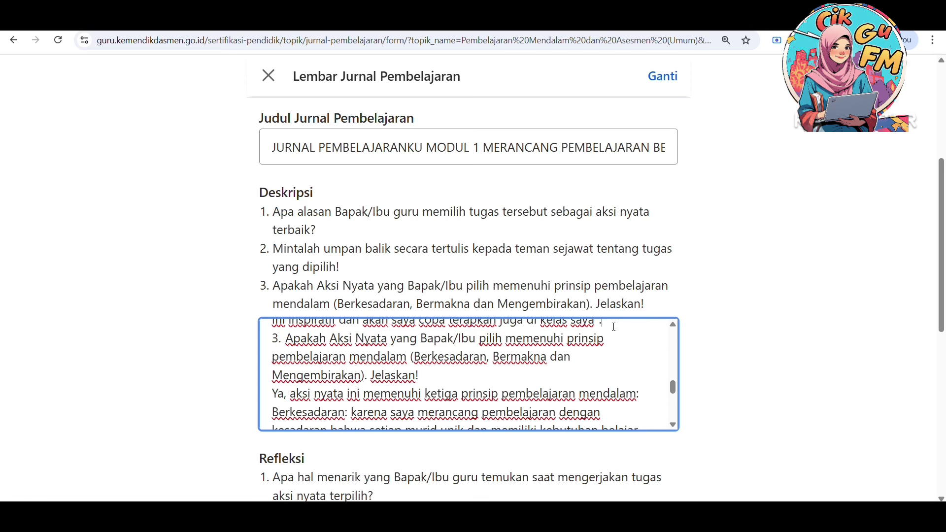
{"action": "key", "text": "BackSpace"}
{"action": "key", "text": "BackSpace"}
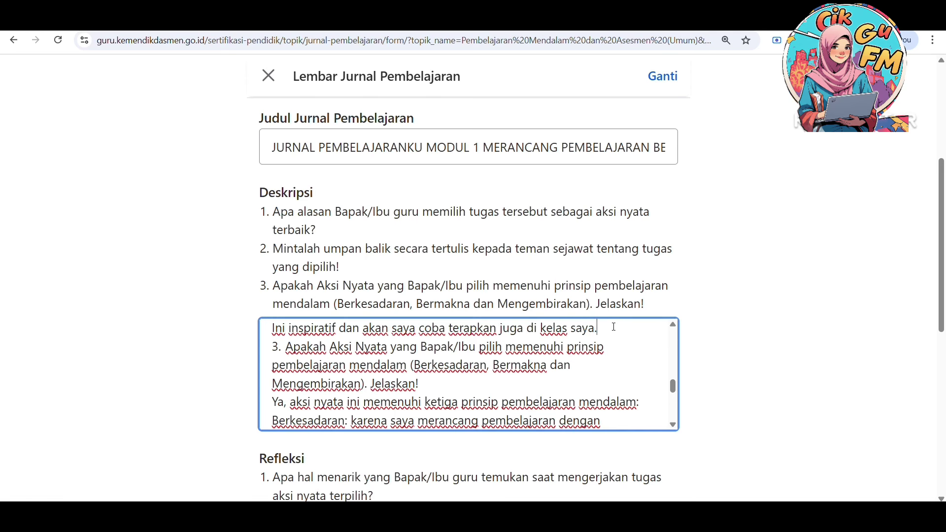
{"action": "key", "text": "shift+Home"}
{"action": "key", "text": "BackSpace"}
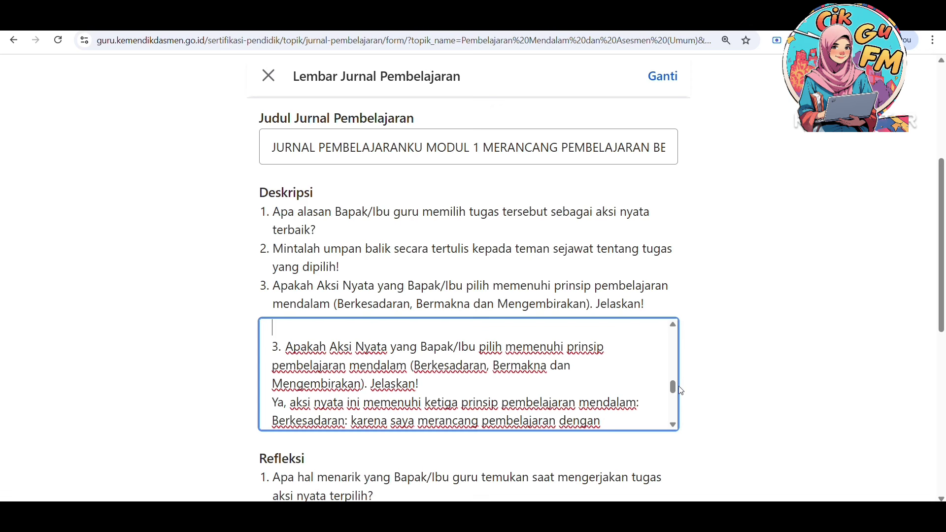
{"action": "left_click_drag", "start_coordinate": [673, 387], "coordinate": [673, 336]}
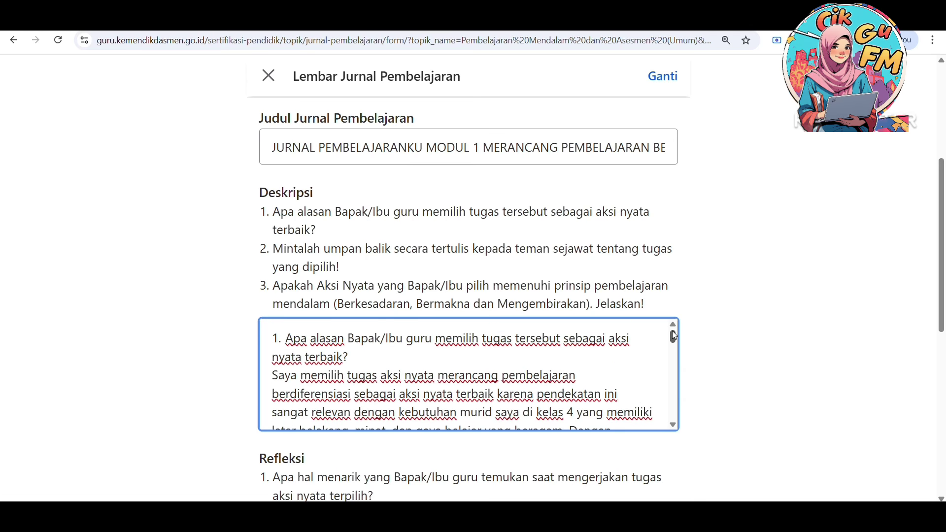
{"action": "left_click", "coordinate": [827, 288]}
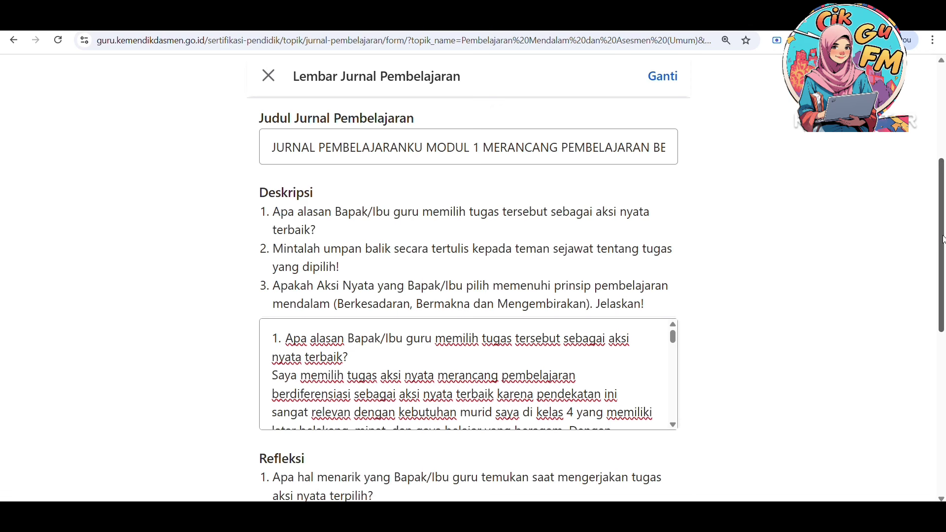
Open the Panduan Sertifikasi Pendidik Ruang GTK article on Cara Mengerjakan Jurnal Pembelajaran and read its conditions for completing the Sertifikasi Pendidik
{"action": "left_click_drag", "start_coordinate": [944, 240], "coordinate": [942, 372]}
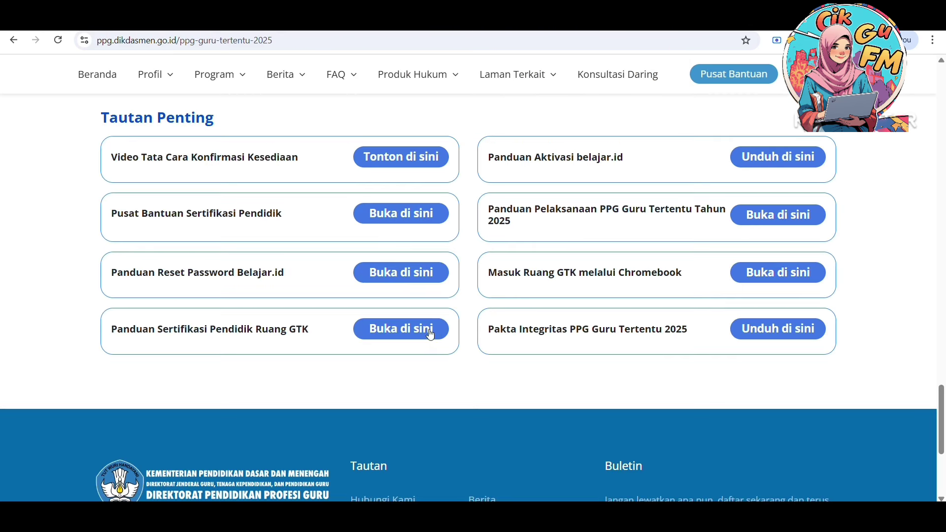
{"action": "left_click", "coordinate": [401, 341]}
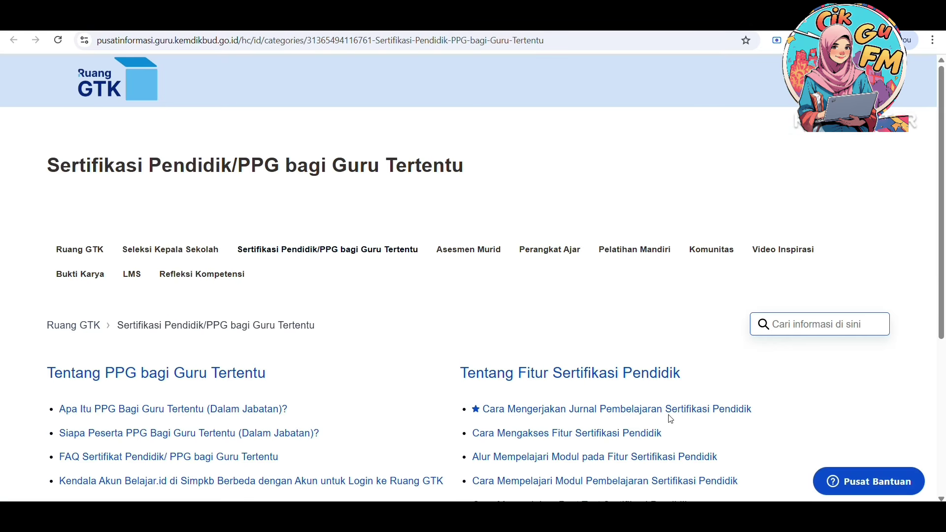
{"action": "left_click", "coordinate": [658, 412]}
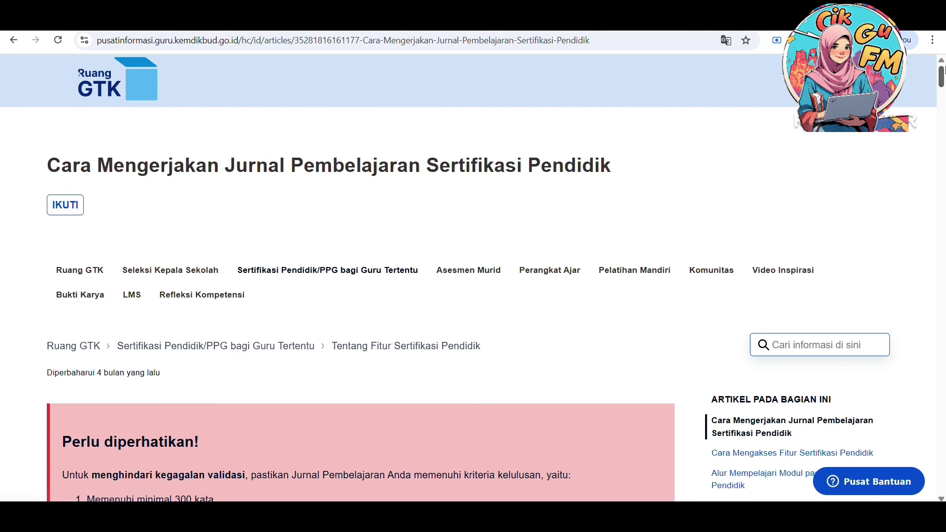
{"action": "left_click_drag", "start_coordinate": [942, 71], "coordinate": [943, 289]}
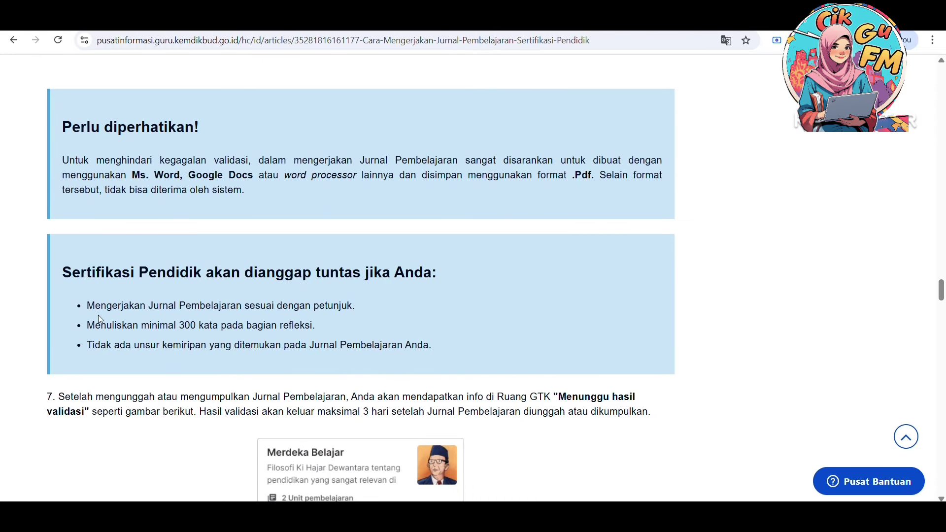
{"action": "left_click_drag", "start_coordinate": [92, 310], "coordinate": [353, 294]}
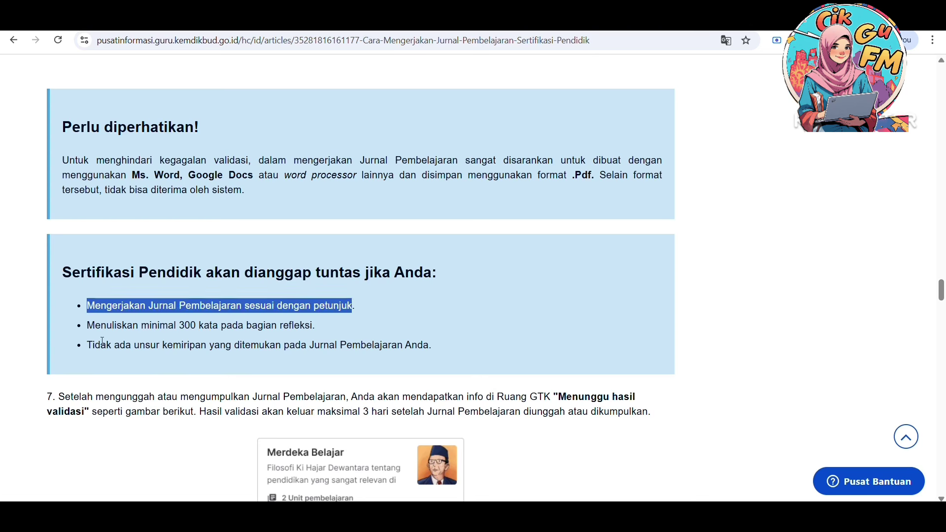
{"action": "left_click_drag", "start_coordinate": [95, 325], "coordinate": [323, 323]}
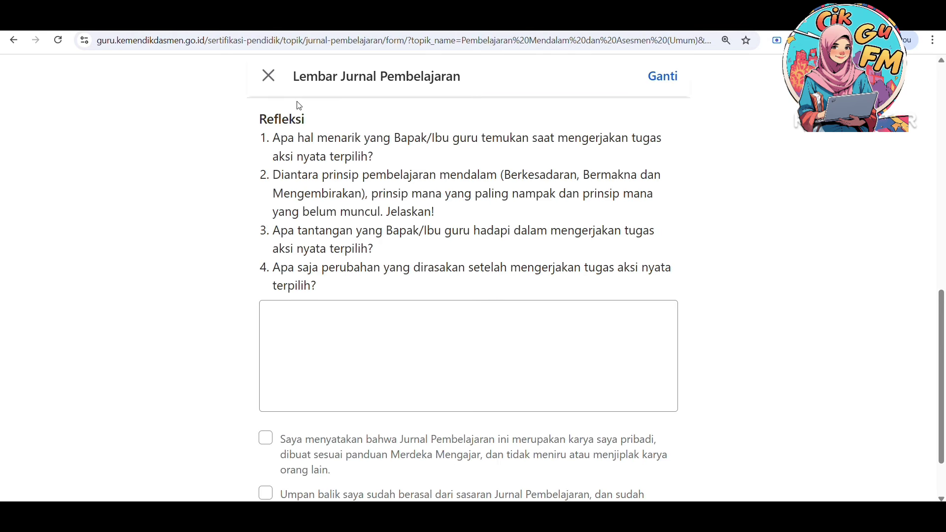
Read the four Refleksi questions in the Lembar Jurnal Pembelajaran form and place the cursor in the empty Refleksi field
{"action": "double_click", "coordinate": [267, 120]}
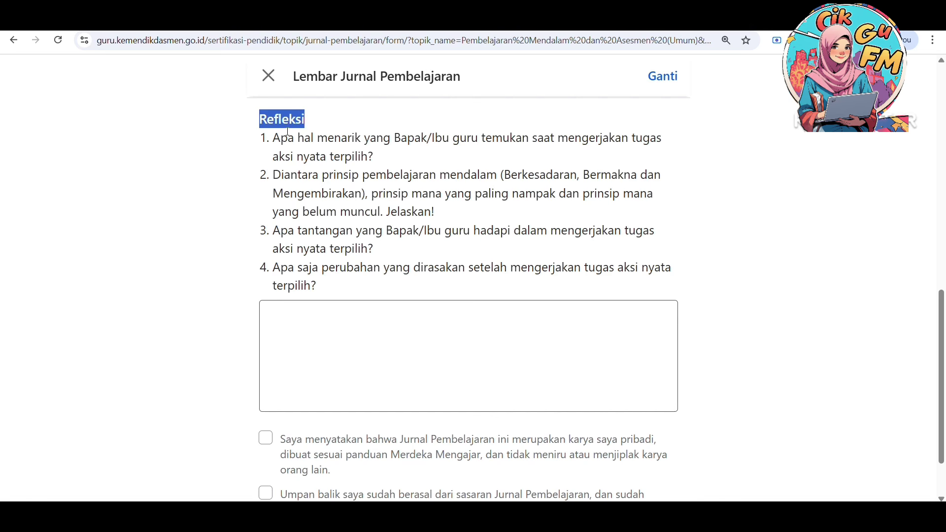
{"action": "left_click_drag", "start_coordinate": [267, 144], "coordinate": [338, 285]}
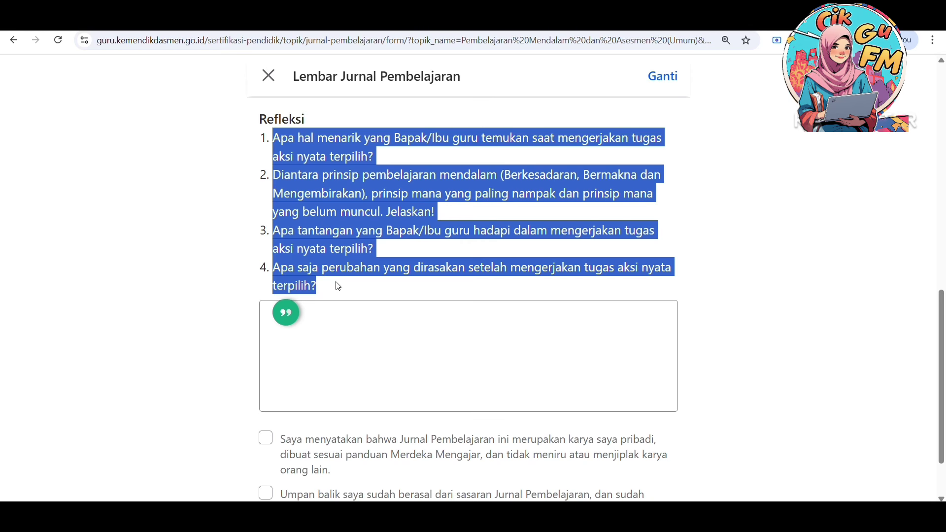
{"action": "left_click", "coordinate": [340, 318]}
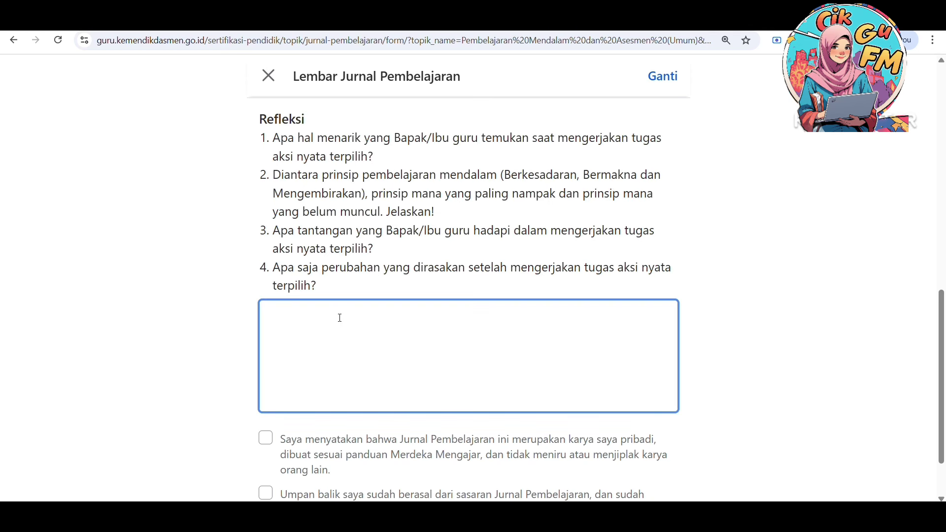
Recheck the guide's completion criteria, including the Refleksi word minimum, and return to the journal form
{"action": "left_click", "coordinate": [307, 31]}
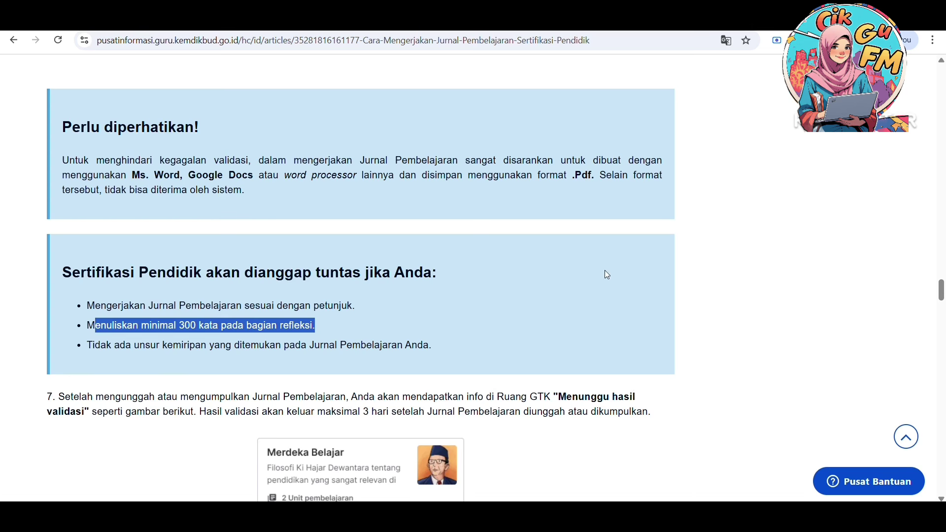
{"action": "left_click", "coordinate": [764, 283]}
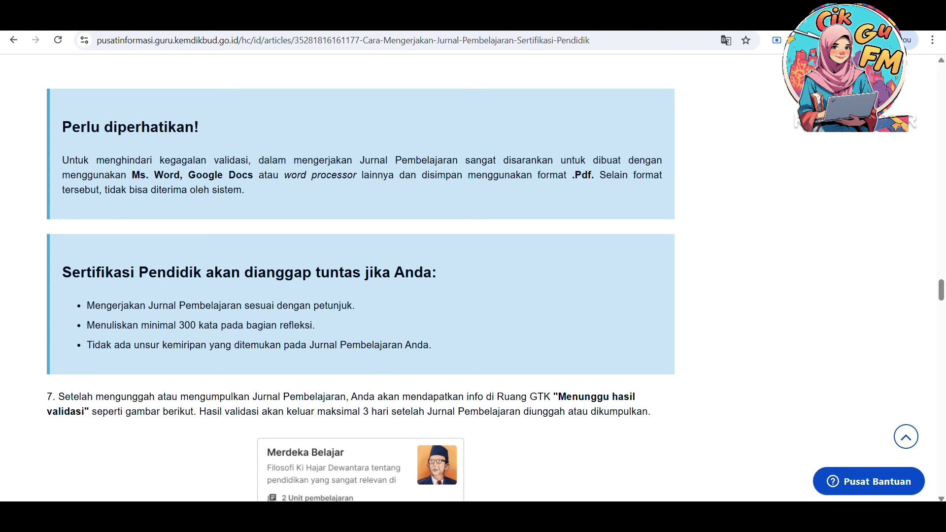
{"action": "left_click", "coordinate": [650, 516]}
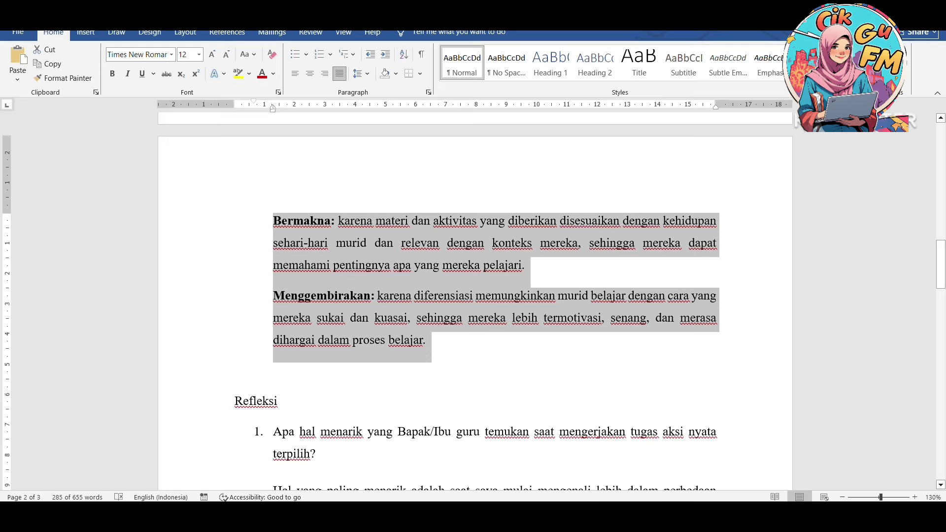
{"action": "left_click", "coordinate": [555, 290]}
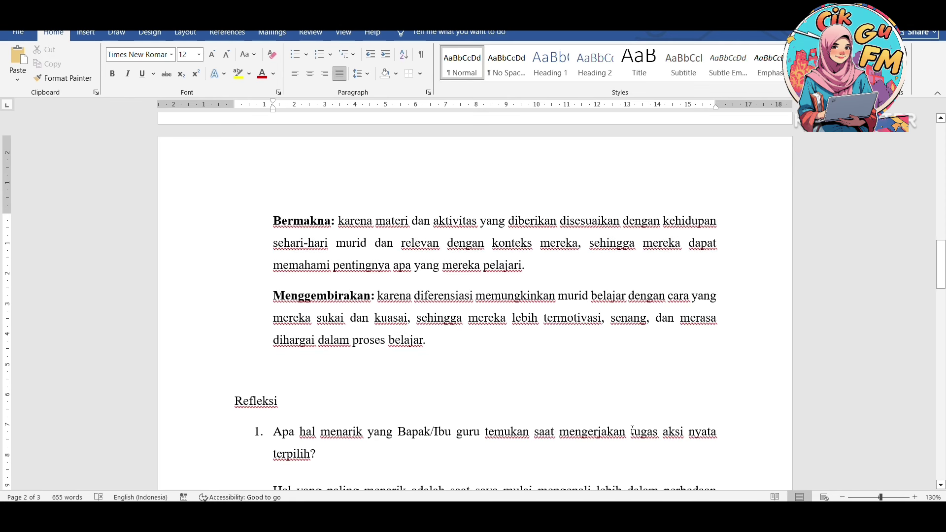
{"action": "mouse_move", "coordinate": [623, 516]}
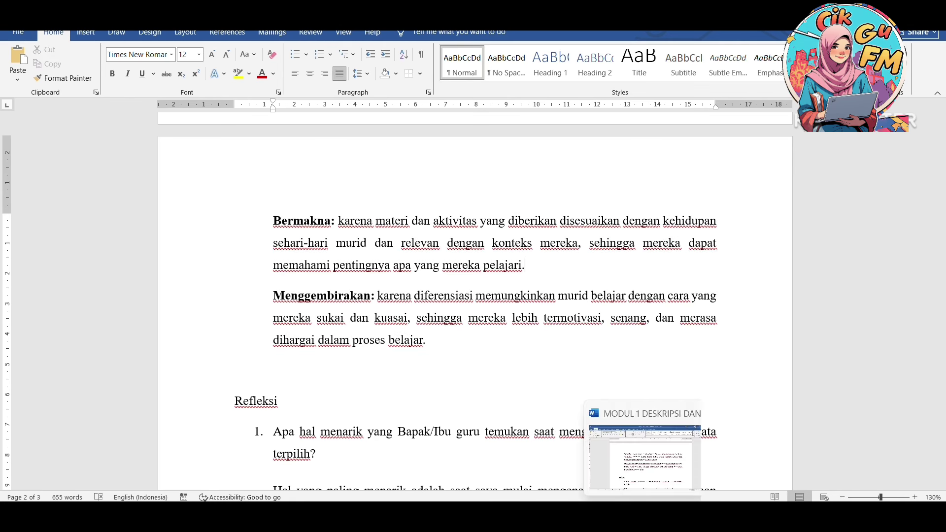
{"action": "left_click", "coordinate": [613, 465]}
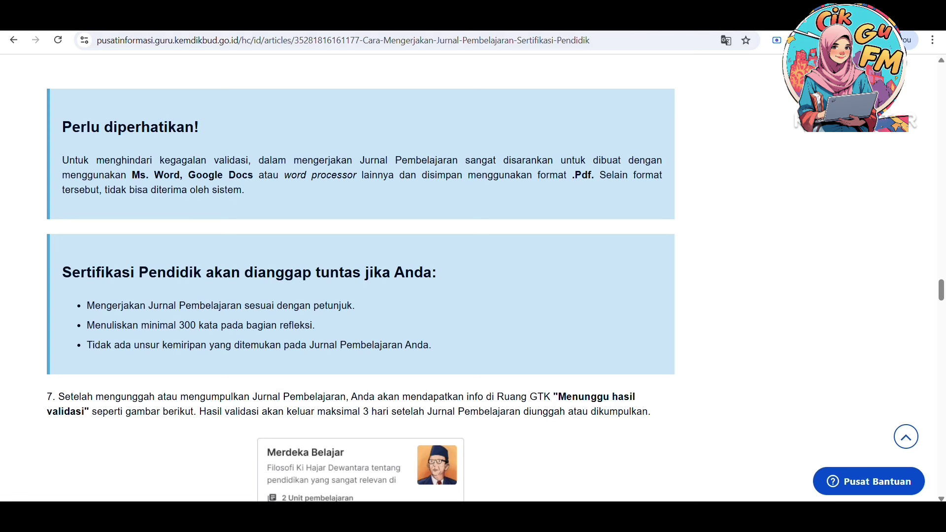
{"action": "left_click", "coordinate": [197, 18]}
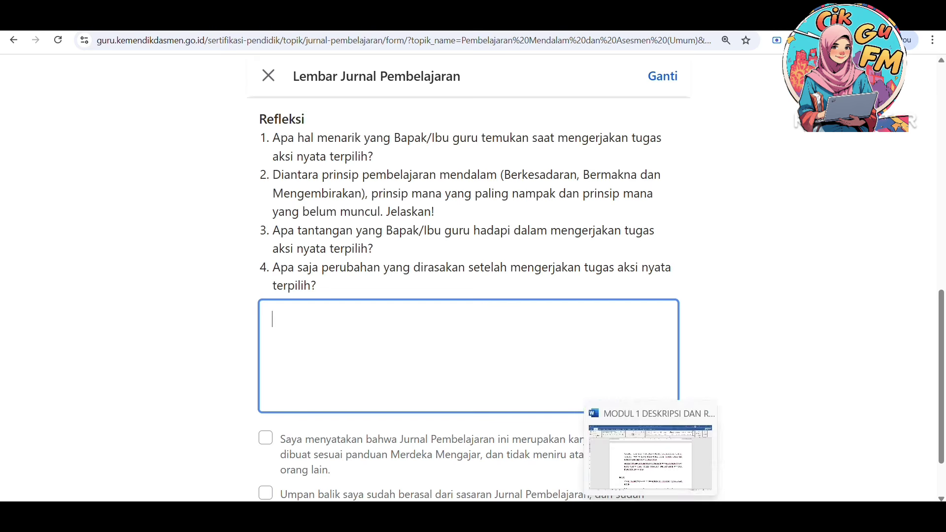
Switch to the MODUL 1 Word document and review the four Refleksi questions with their answers
{"action": "left_click", "coordinate": [650, 514]}
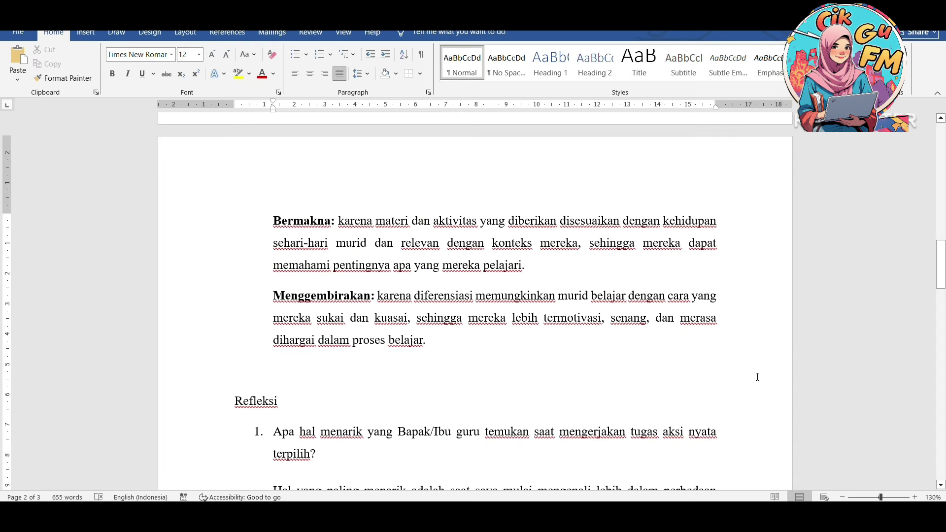
{"action": "left_click_drag", "start_coordinate": [942, 266], "coordinate": [943, 305]}
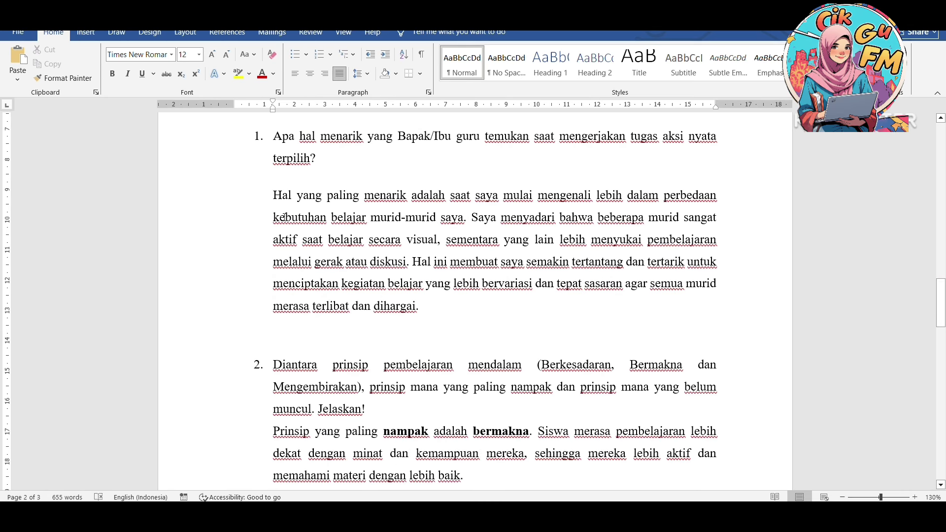
{"action": "left_click_drag", "start_coordinate": [252, 137], "coordinate": [332, 162]}
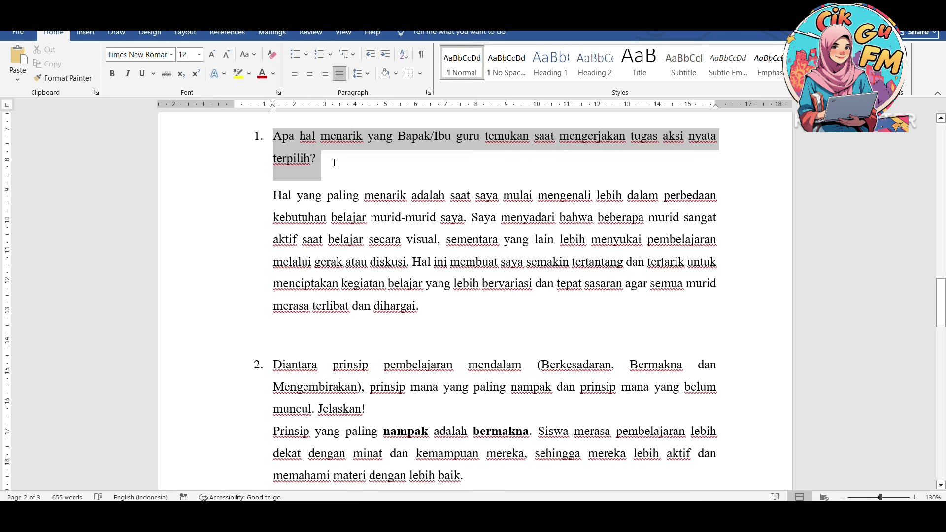
{"action": "left_click_drag", "start_coordinate": [940, 286], "coordinate": [924, 315]}
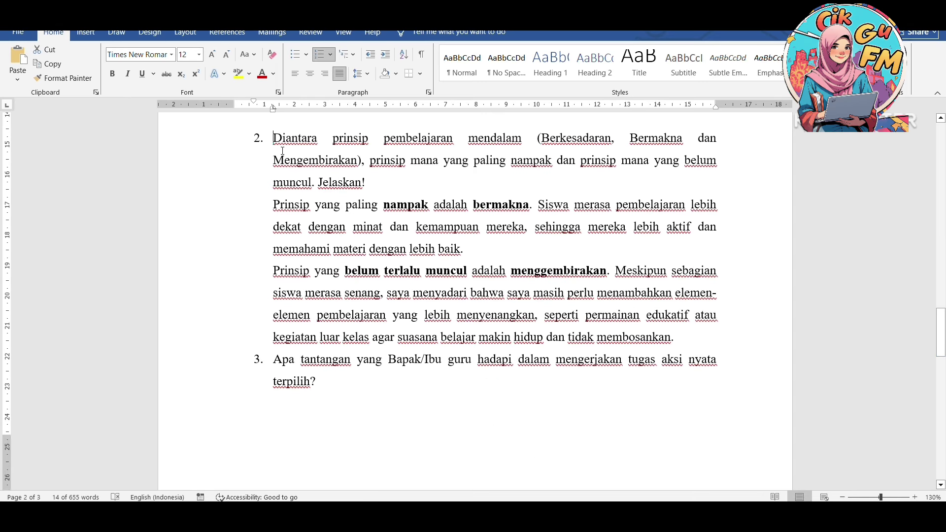
{"action": "left_click_drag", "start_coordinate": [282, 151], "coordinate": [383, 185]}
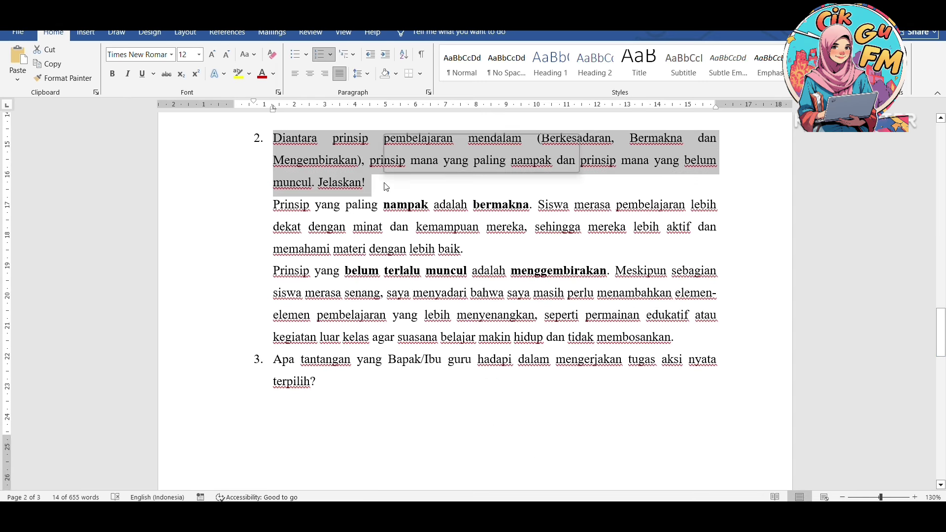
{"action": "triple_click", "coordinate": [290, 368]}
{"action": "left_click_drag", "start_coordinate": [943, 345], "coordinate": [943, 410]}
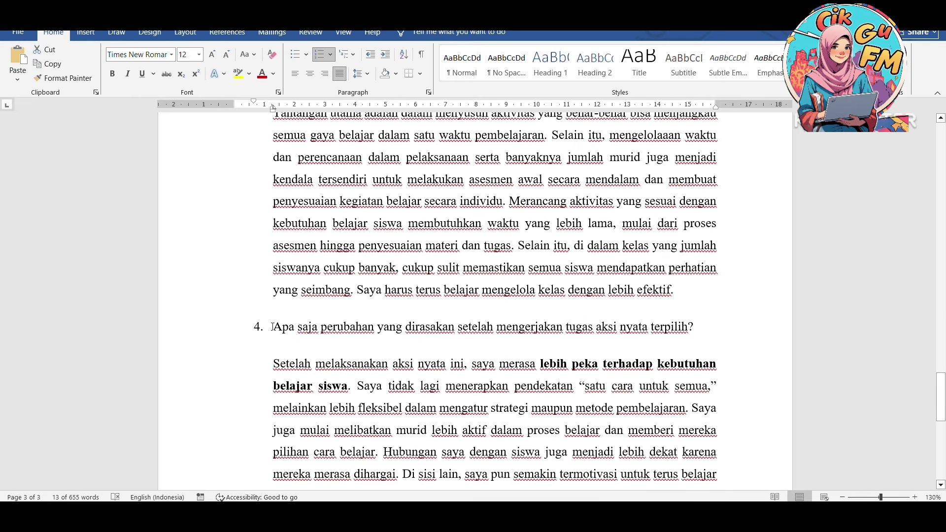
{"action": "left_click_drag", "start_coordinate": [272, 327], "coordinate": [737, 333]}
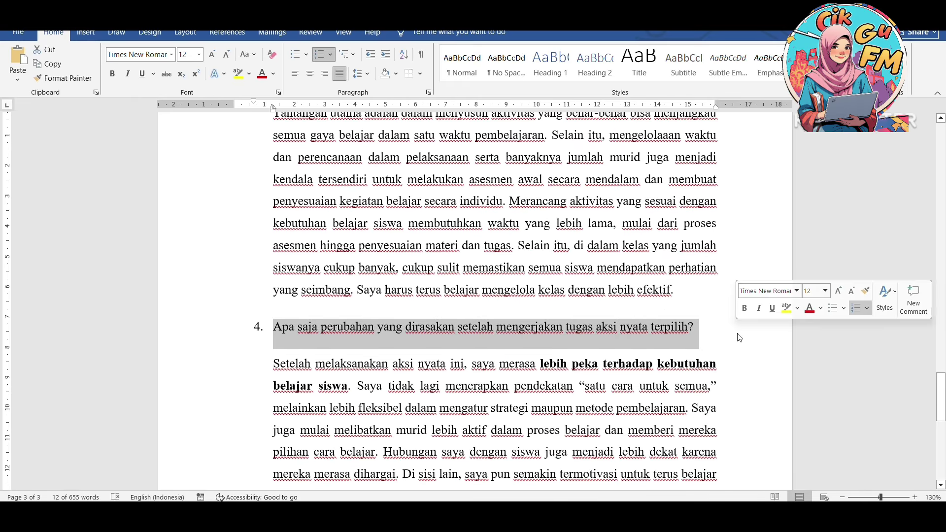
{"action": "left_click", "coordinate": [755, 406]}
{"action": "scroll", "coordinate": [800, 347], "scroll_direction": "down", "scroll_amount": 2}
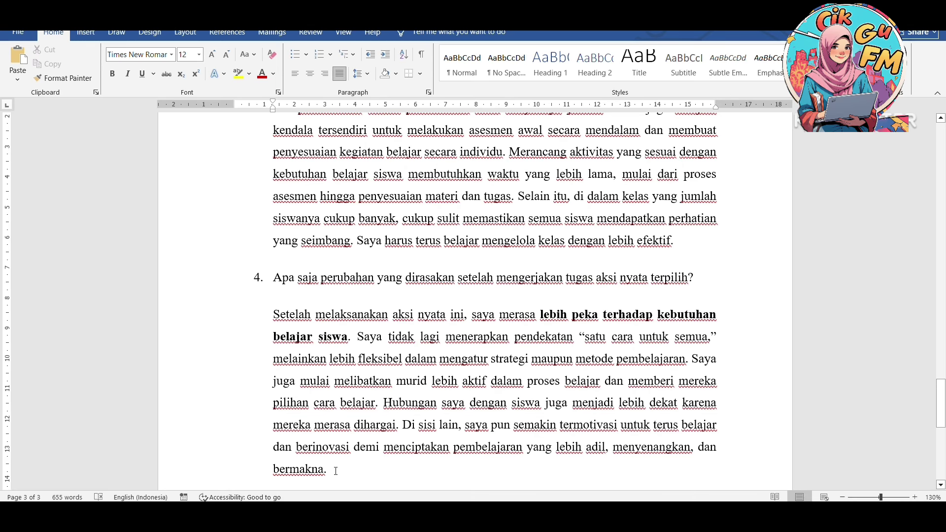
Select all four Refleksi questions with their answers, check the selection's word count, and copy them into the form's Refleksi field
{"action": "left_click_drag", "start_coordinate": [335, 473], "coordinate": [270, 149]}
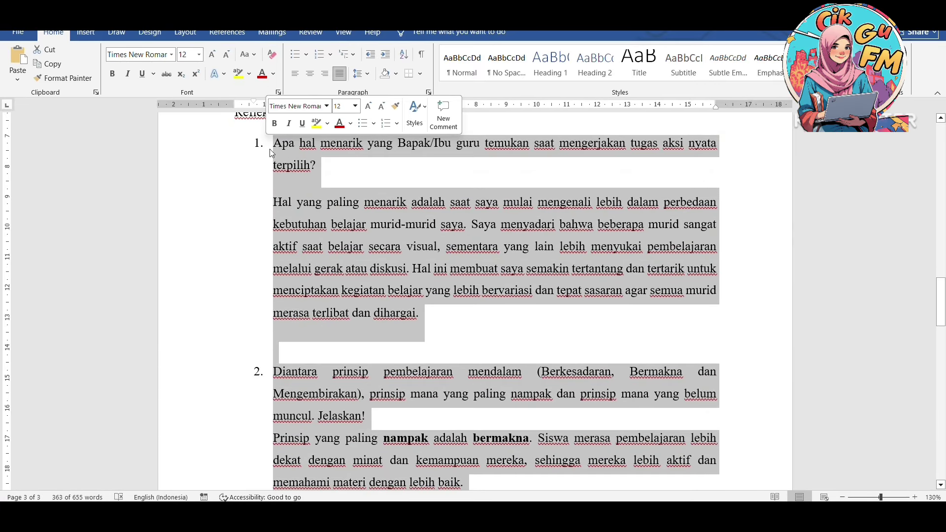
{"action": "left_click_drag", "start_coordinate": [943, 331], "coordinate": [938, 301]}
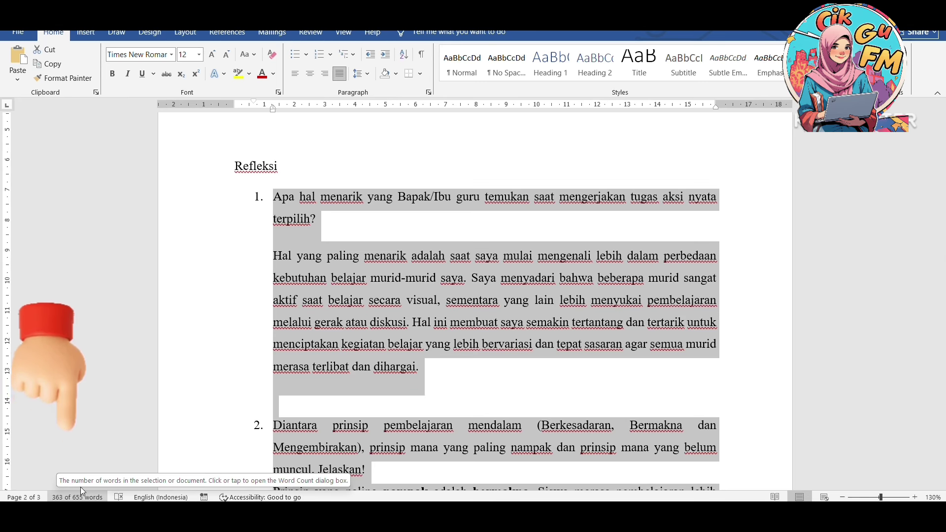
{"action": "left_click_drag", "start_coordinate": [938, 301], "coordinate": [920, 306]}
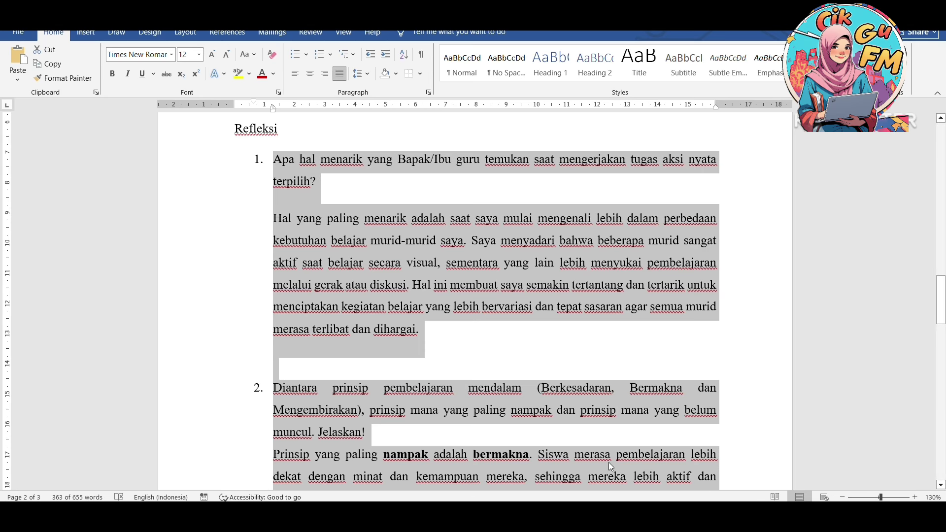
{"action": "left_click", "coordinate": [624, 448]}
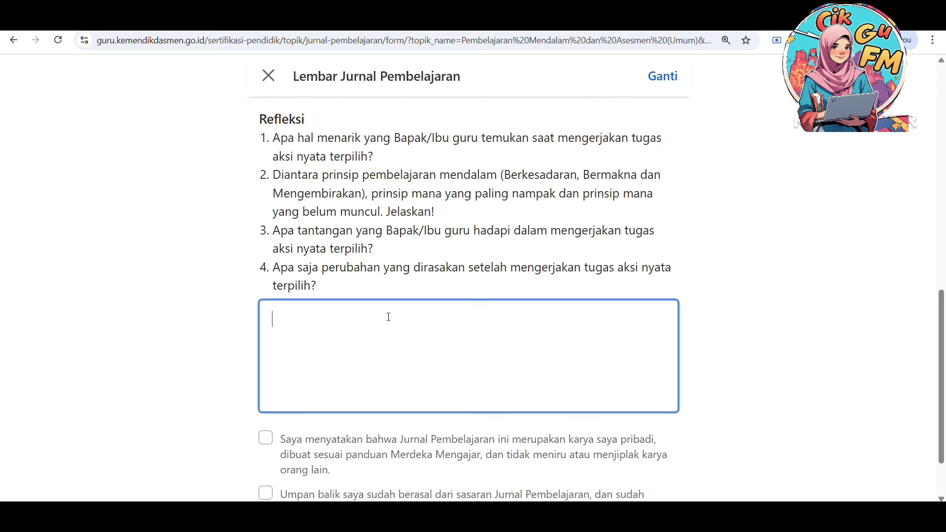
{"action": "key", "text": "ctrl+v"}
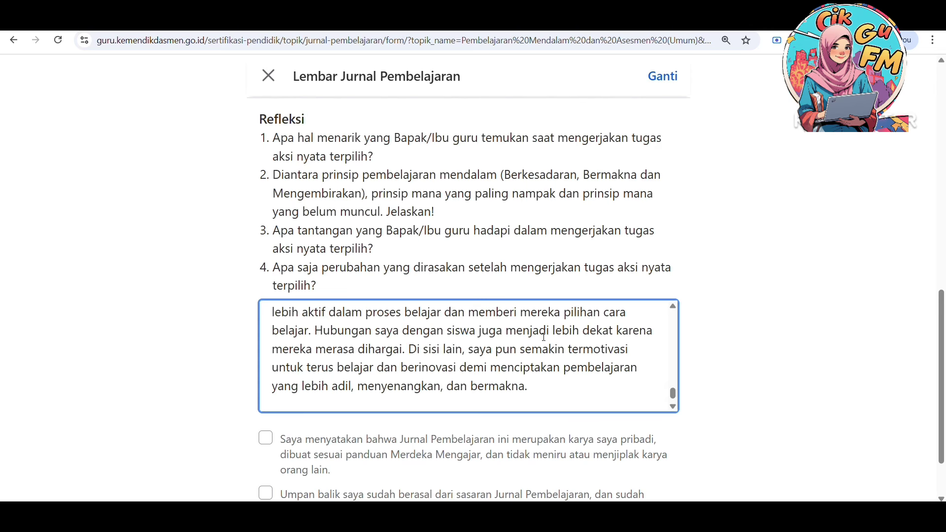
Review the pasted Refleksi answers from the start and insert a blank line before question 3
{"action": "scroll", "coordinate": [663, 391], "scroll_direction": "up", "scroll_amount": 15}
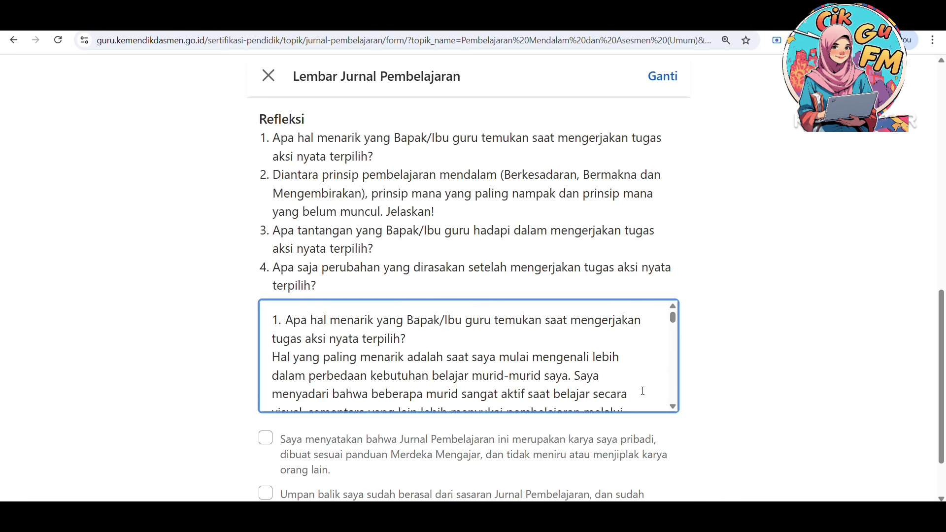
{"action": "left_click", "coordinate": [673, 407]}
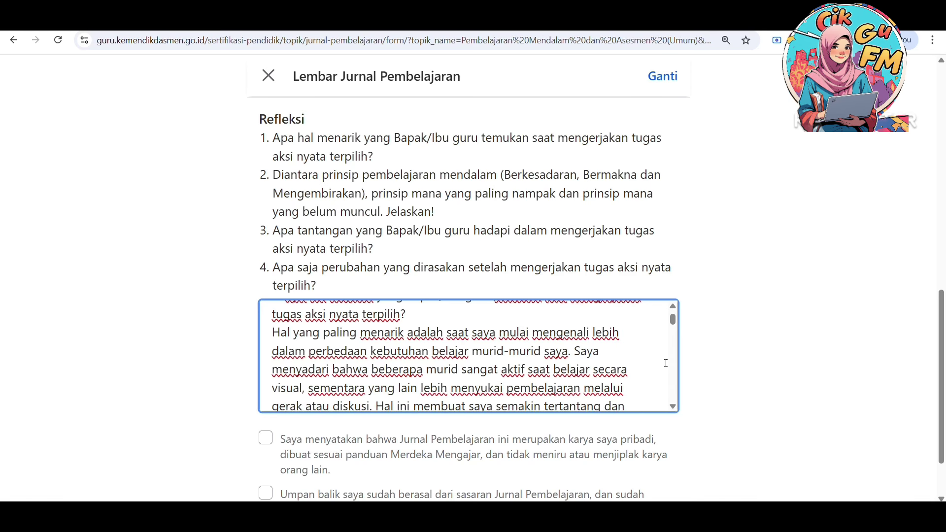
{"action": "scroll", "coordinate": [672, 330], "scroll_direction": "up", "scroll_amount": 1}
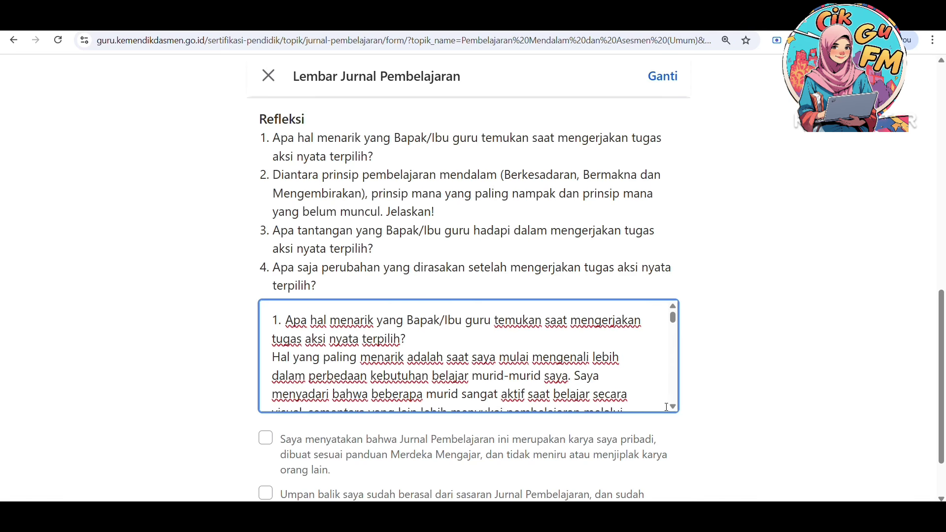
{"action": "scroll", "coordinate": [673, 414], "scroll_direction": "down", "scroll_amount": 3}
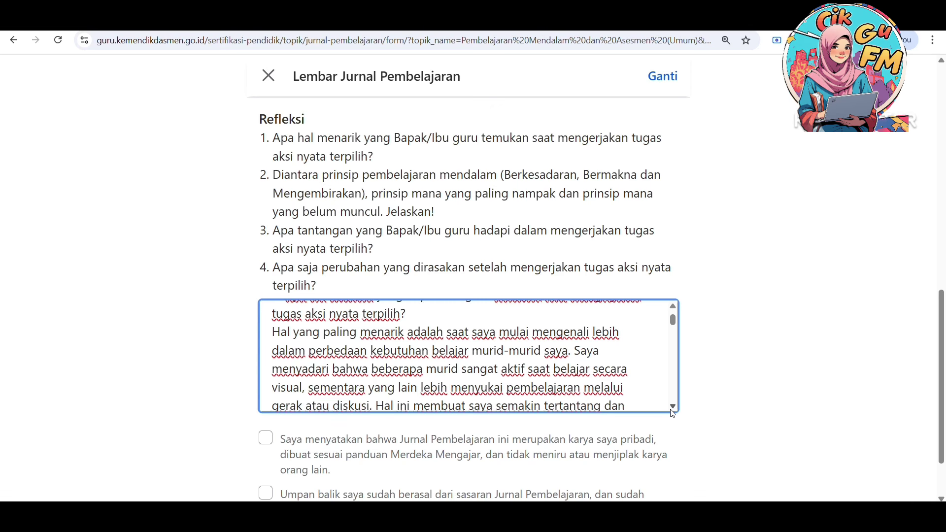
{"action": "scroll", "coordinate": [672, 414], "scroll_direction": "down", "scroll_amount": 2}
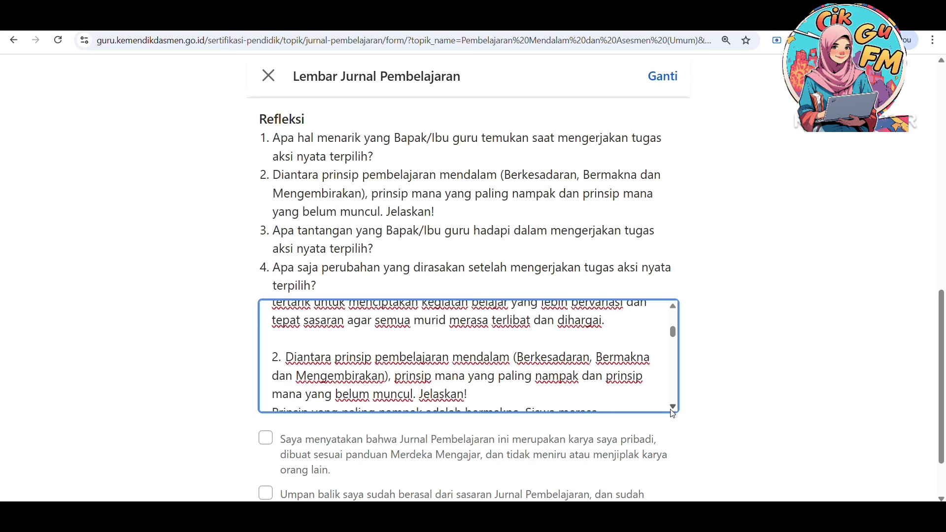
{"action": "scroll", "coordinate": [672, 412], "scroll_direction": "down", "scroll_amount": 4}
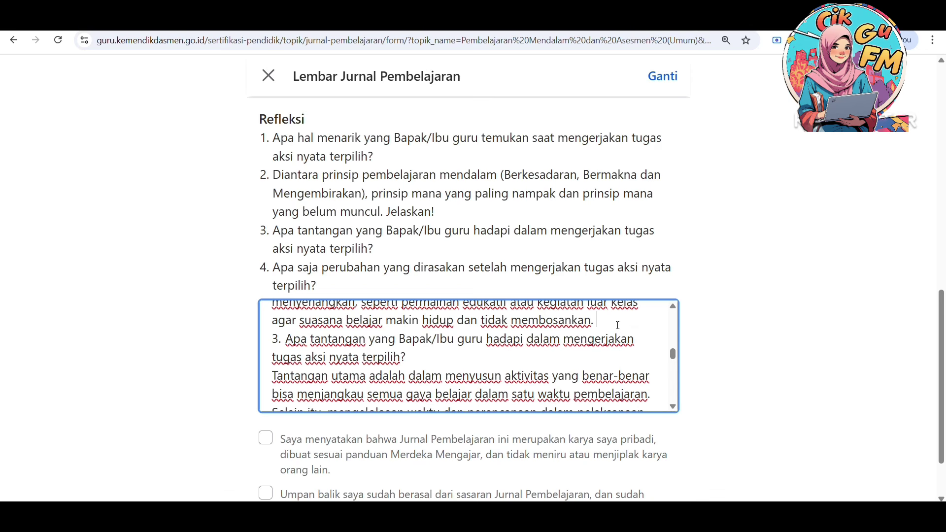
{"action": "scroll", "coordinate": [618, 325], "scroll_direction": "down", "scroll_amount": 1}
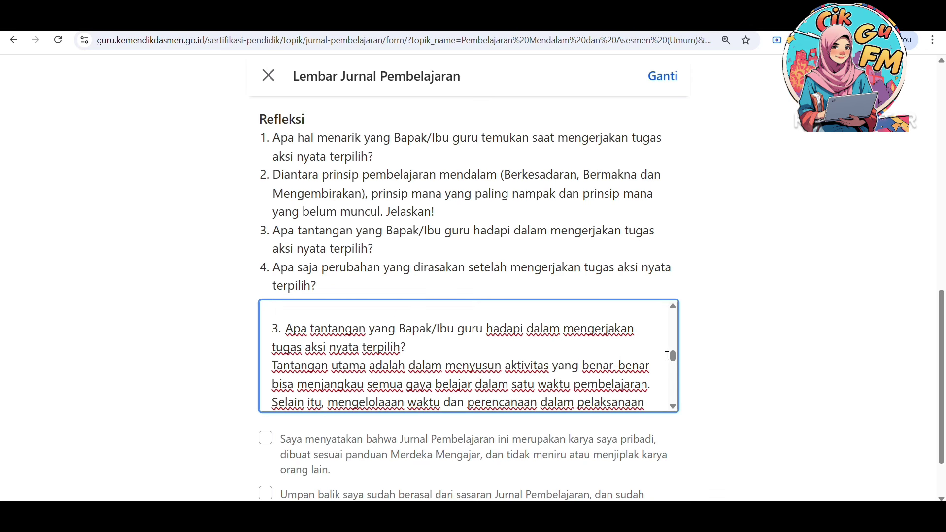
Insert a blank line before question 4 in the Refleksi field and check the rest of the text
{"action": "scroll", "coordinate": [673, 358], "scroll_direction": "down", "scroll_amount": 3}
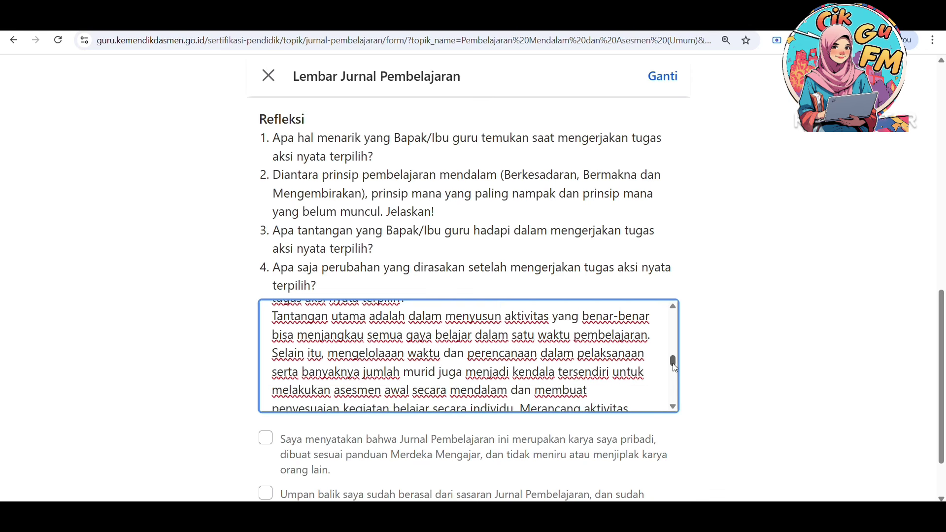
{"action": "scroll", "coordinate": [674, 367], "scroll_direction": "down", "scroll_amount": 3}
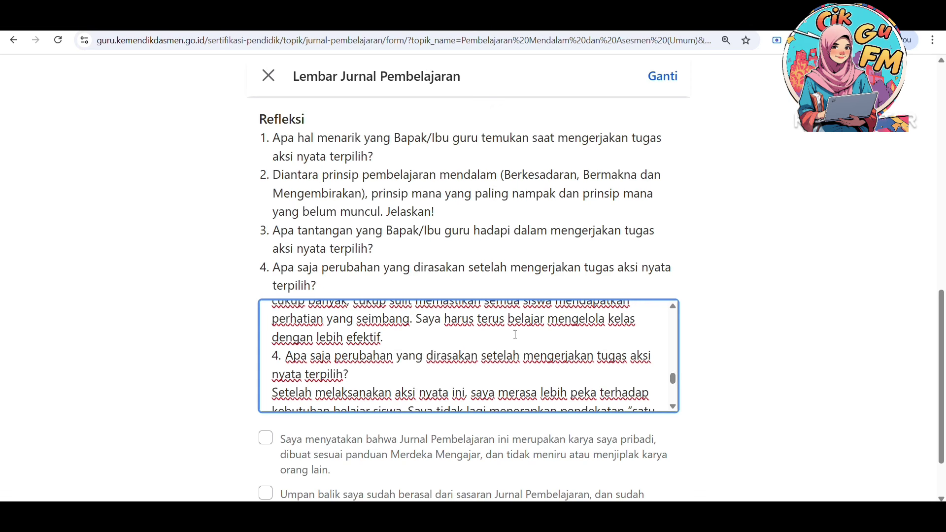
{"action": "scroll", "coordinate": [509, 332], "scroll_direction": "down", "scroll_amount": 3}
{"action": "key", "text": "Return"}
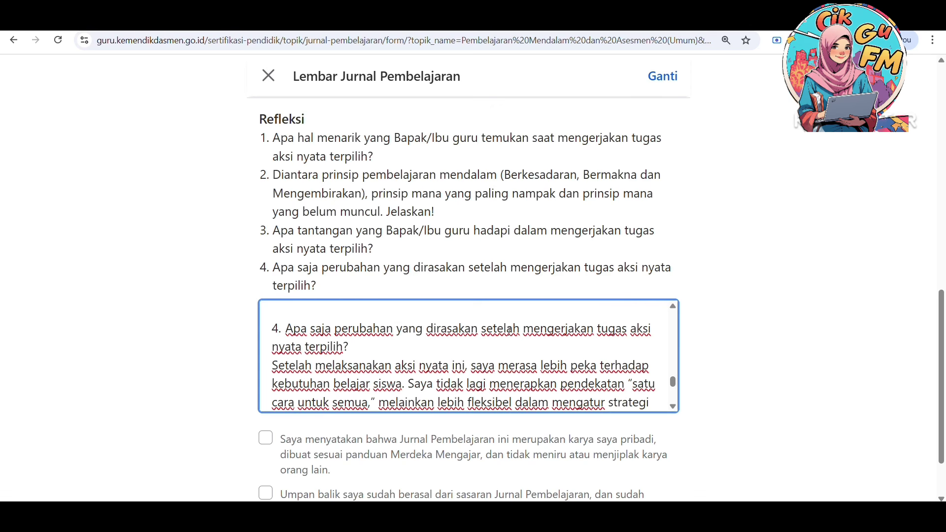
{"action": "left_click_drag", "start_coordinate": [668, 381], "coordinate": [672, 408]}
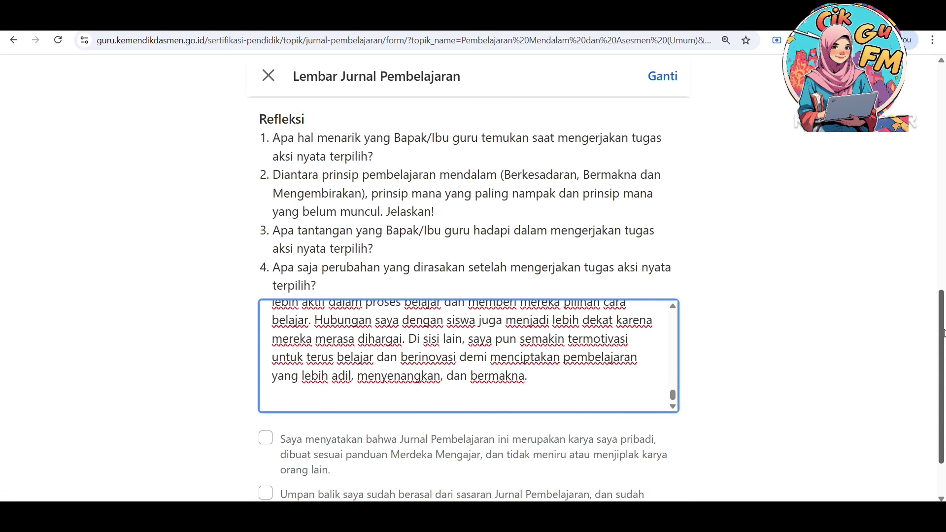
Accept both declarations, that the journal is original work and that the feedback comes from its target audience and is included in the document
{"action": "left_click_drag", "start_coordinate": [943, 335], "coordinate": [943, 378]}
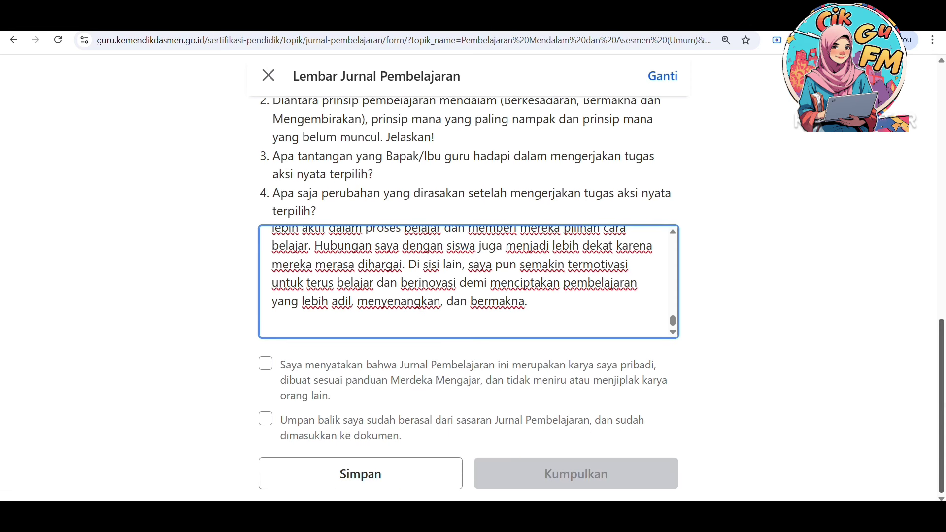
{"action": "left_click", "coordinate": [266, 365]}
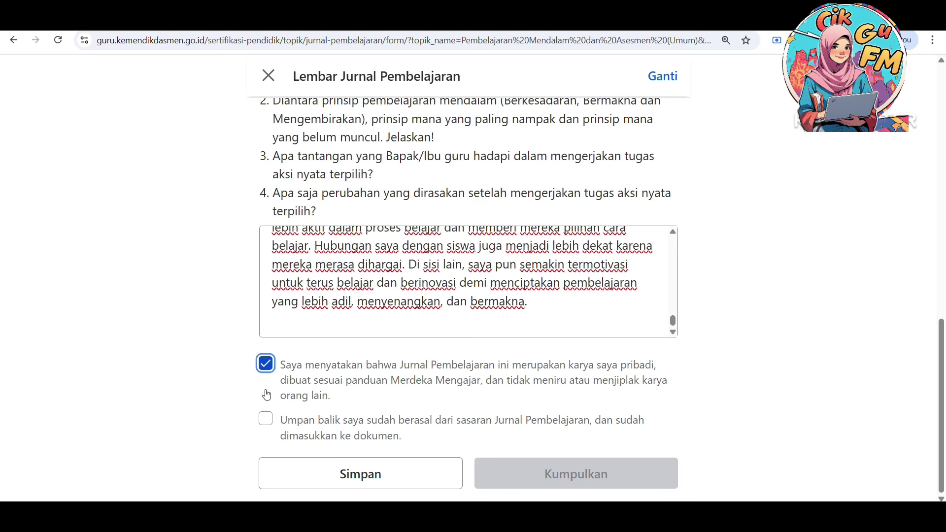
{"action": "left_click", "coordinate": [266, 420]}
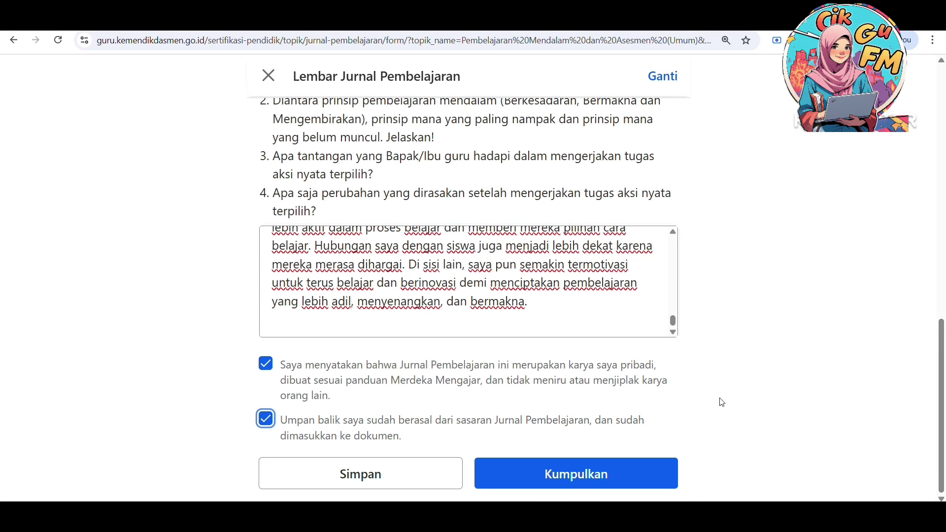
Submit the Jurnal Pembelajaran, check the no-plagiarism and follows-the-guide criteria, and confirm the submission
{"action": "left_click", "coordinate": [574, 475]}
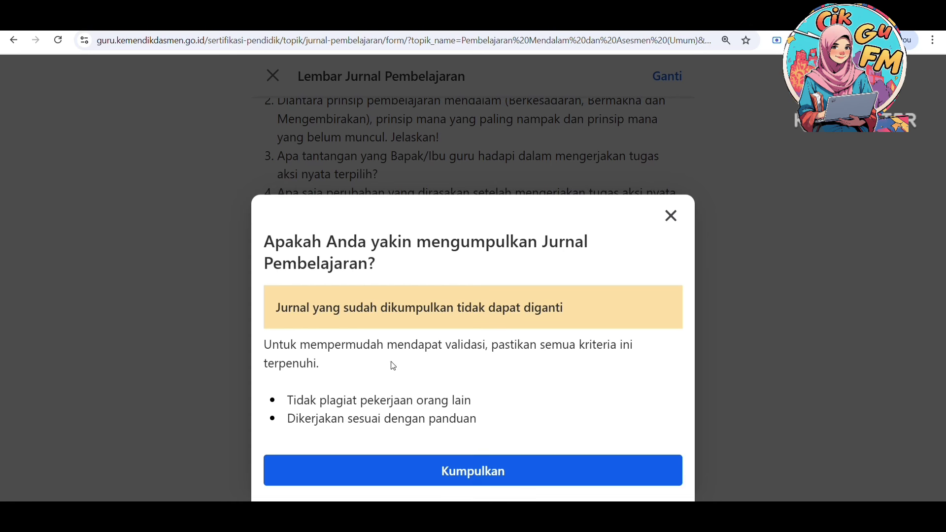
{"action": "left_click_drag", "start_coordinate": [291, 400], "coordinate": [477, 397]}
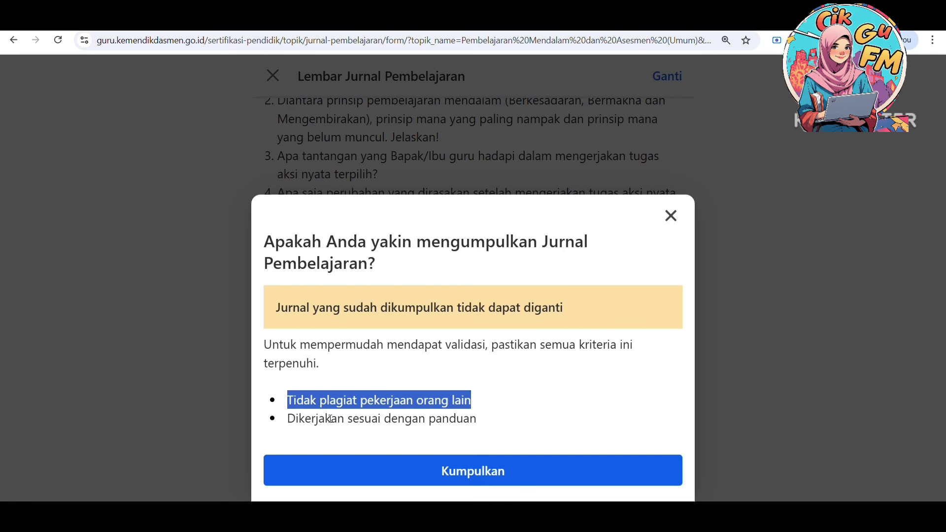
{"action": "left_click", "coordinate": [312, 424]}
{"action": "left_click_drag", "start_coordinate": [314, 423], "coordinate": [489, 414]}
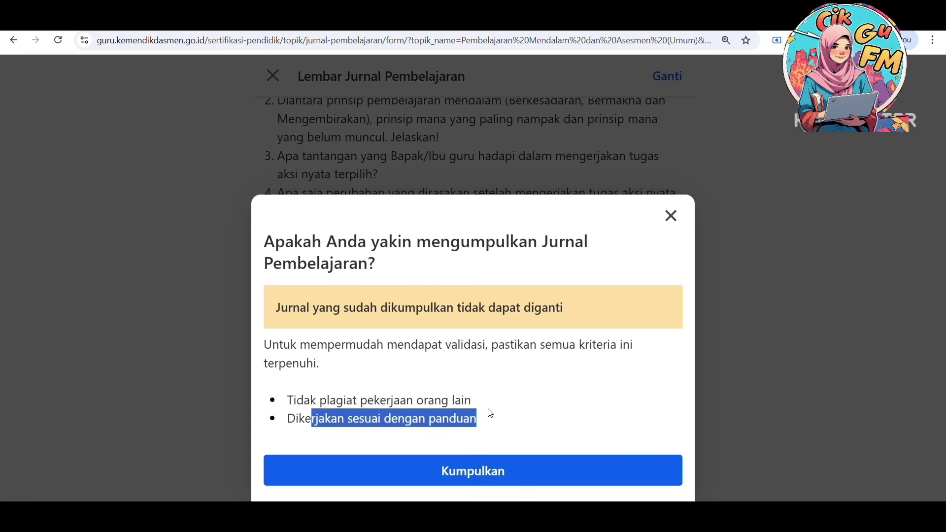
{"action": "left_click", "coordinate": [490, 473]}
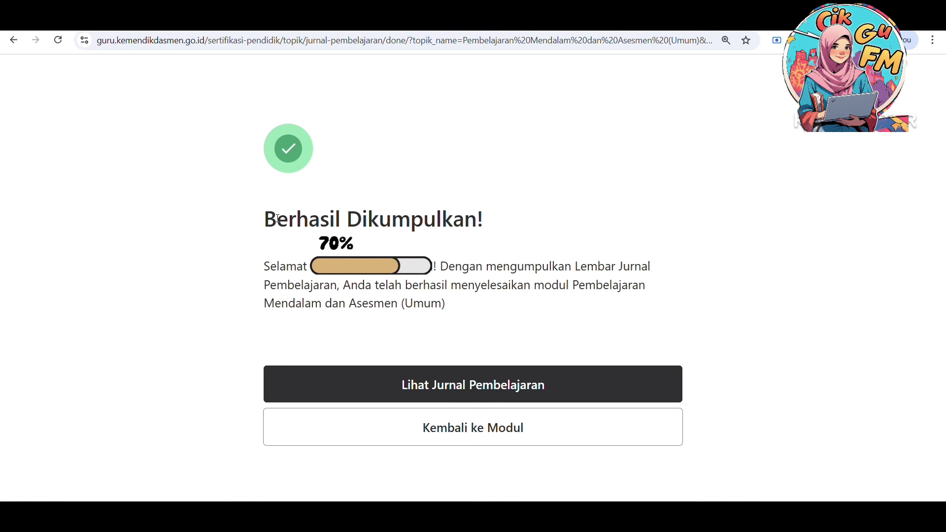
Open the submitted Jurnal Pembelajaran from the submission result page
{"action": "left_click_drag", "start_coordinate": [269, 226], "coordinate": [501, 196]}
{"action": "left_click", "coordinate": [639, 181]}
{"action": "left_click", "coordinate": [517, 394]}
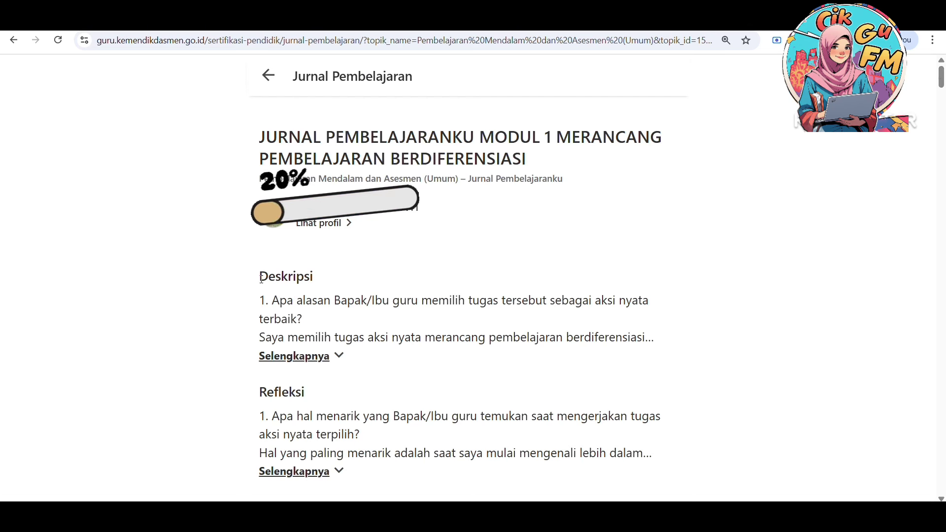
Expand the full Deskripsi and Refleksi texts of the submitted journal and read through them
{"action": "left_click", "coordinate": [335, 355]}
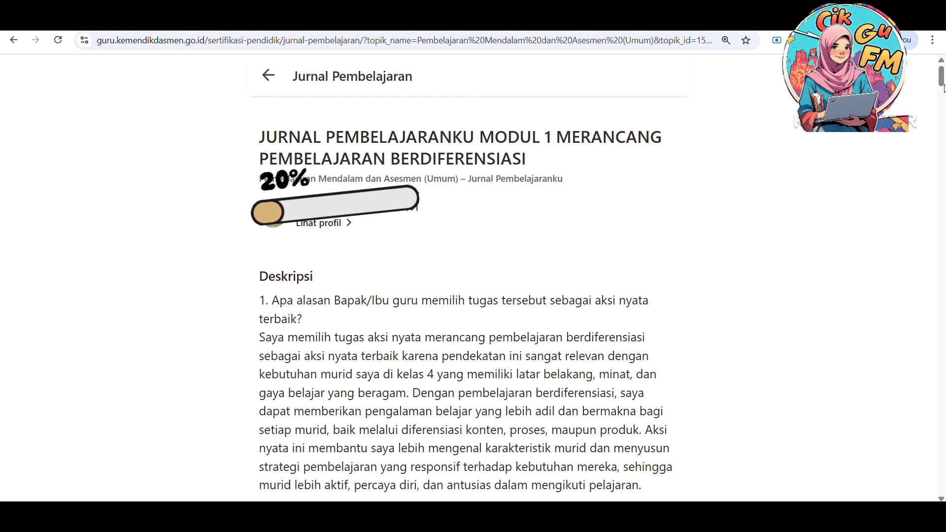
{"action": "left_click_drag", "start_coordinate": [941, 72], "coordinate": [942, 112]}
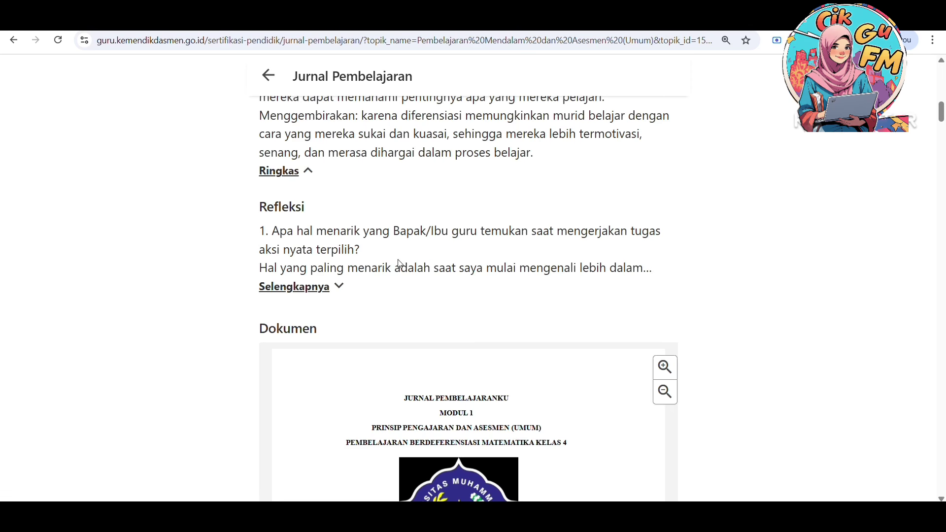
{"action": "left_click", "coordinate": [324, 287]}
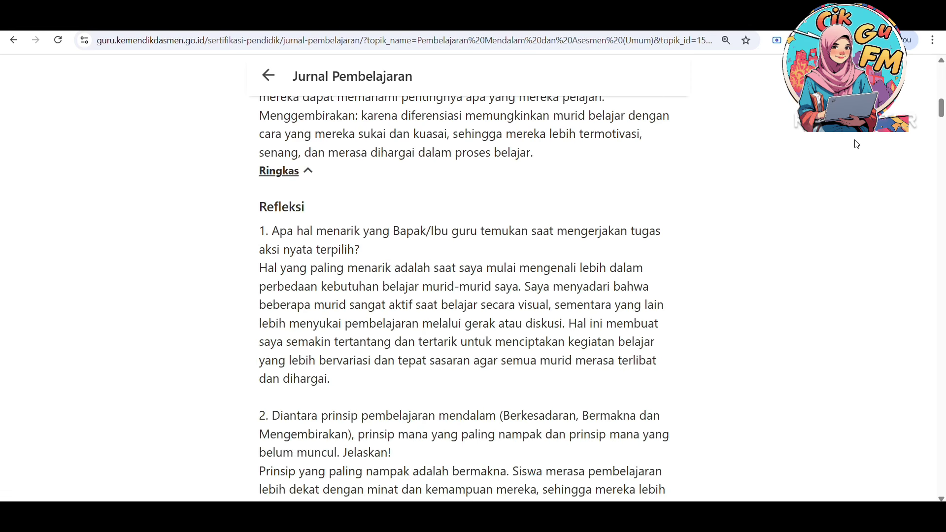
{"action": "left_click_drag", "start_coordinate": [941, 113], "coordinate": [941, 124]}
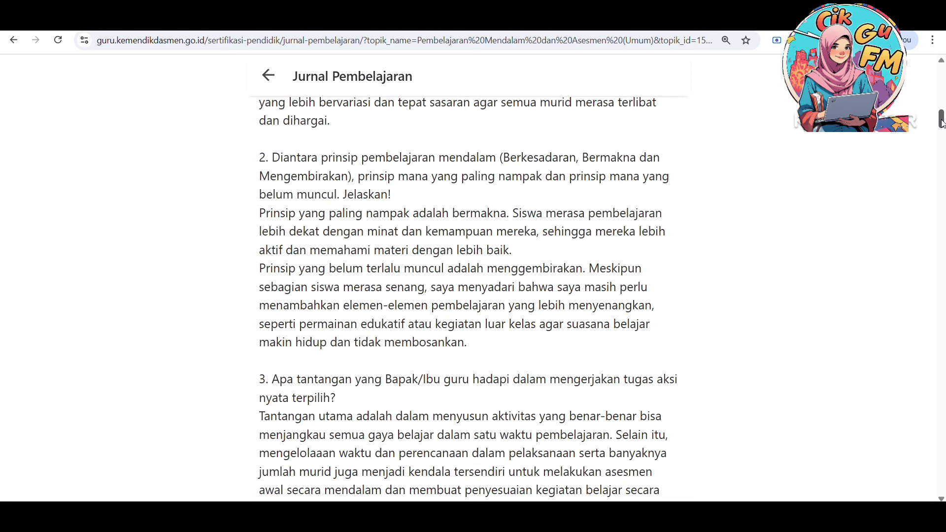
{"action": "left_click_drag", "start_coordinate": [941, 123], "coordinate": [939, 146]}
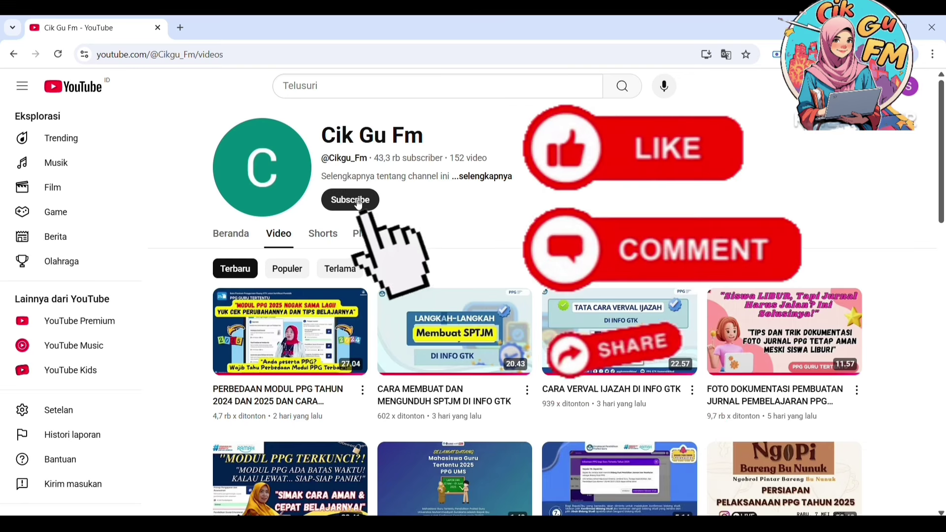
Switch to YouTube and subscribe to the Cik Gu Fm channel
{"action": "left_click", "coordinate": [358, 202]}
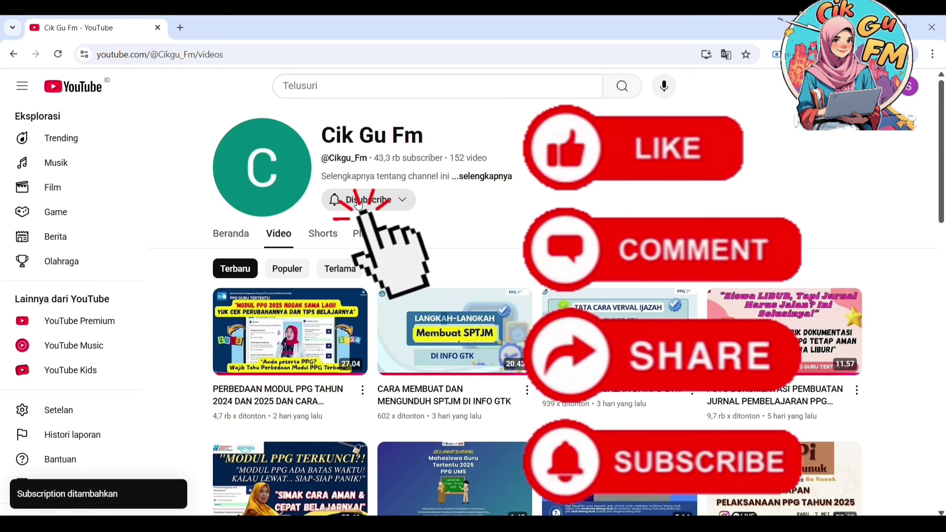